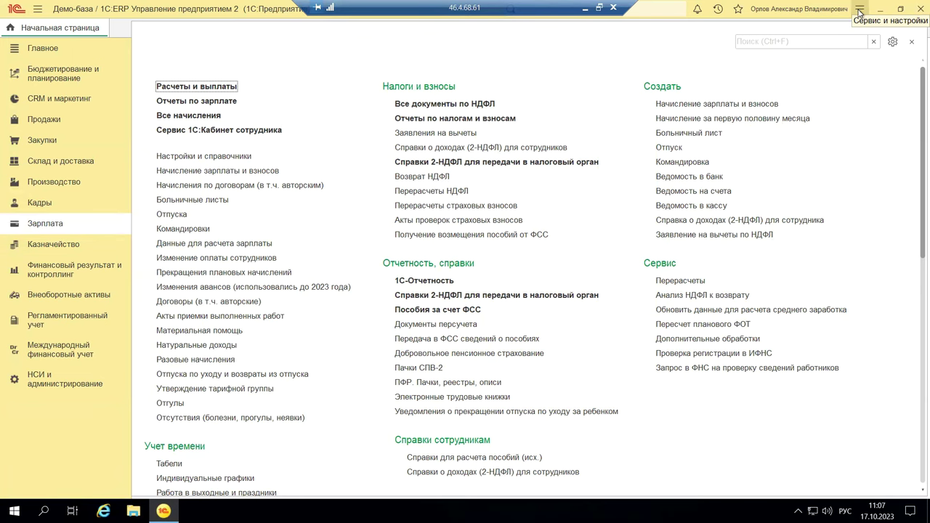
- Check the platform version and the configuration release in the program's About information, and close it
key("Escape")
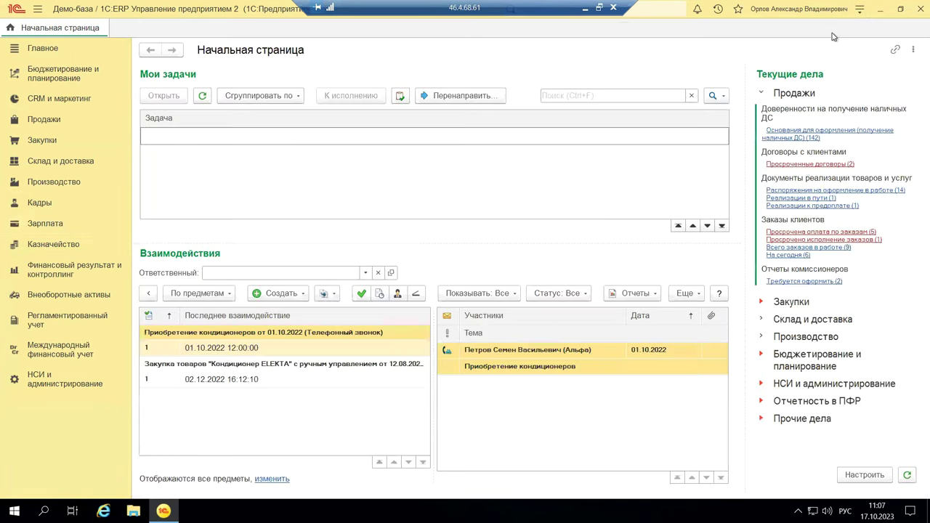
left_click(859, 8)
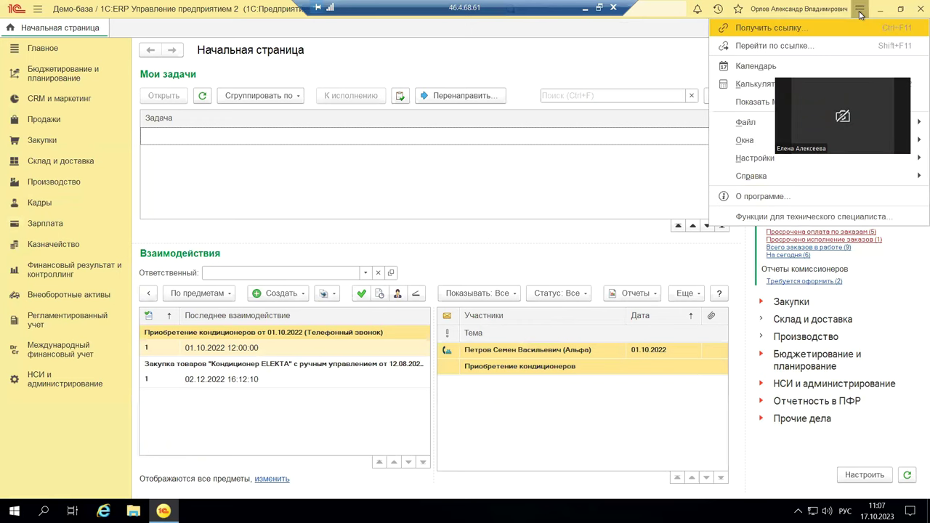
left_click(742, 199)
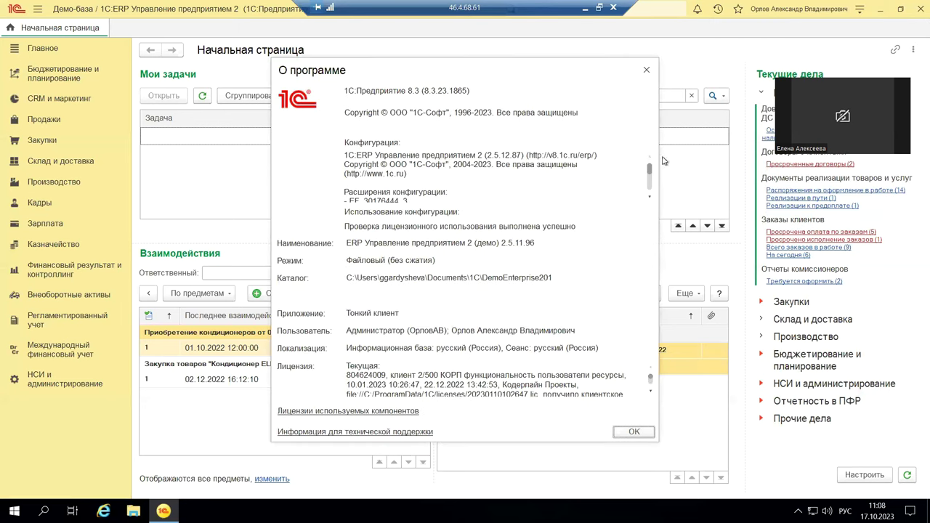
left_click(358, 90)
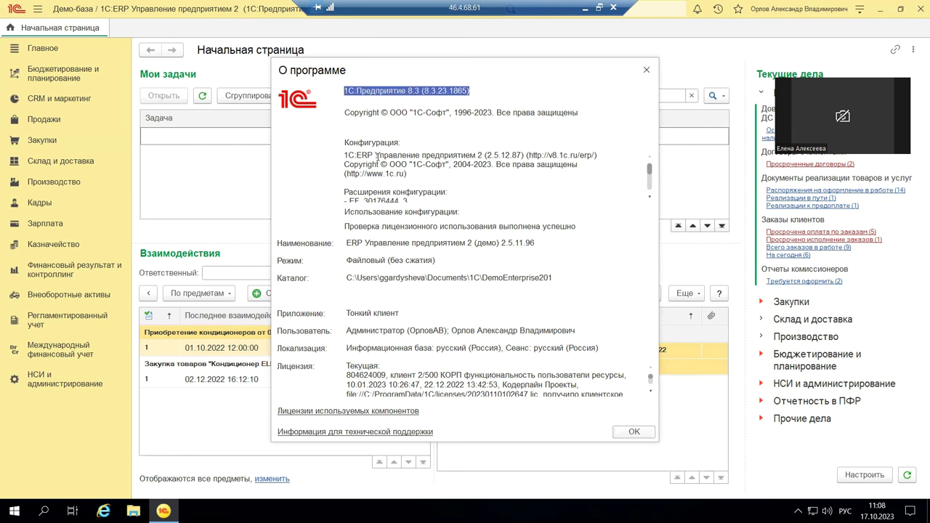
left_click(377, 157)
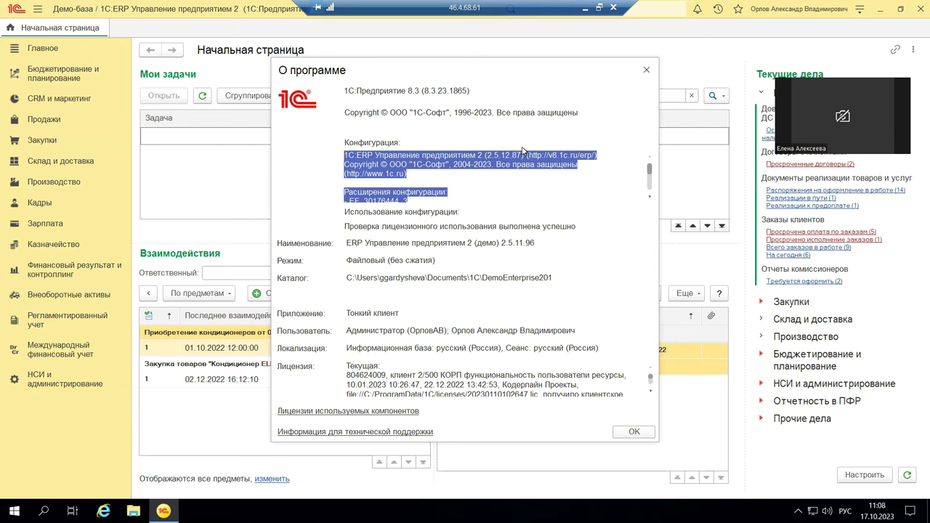
left_click(646, 70)
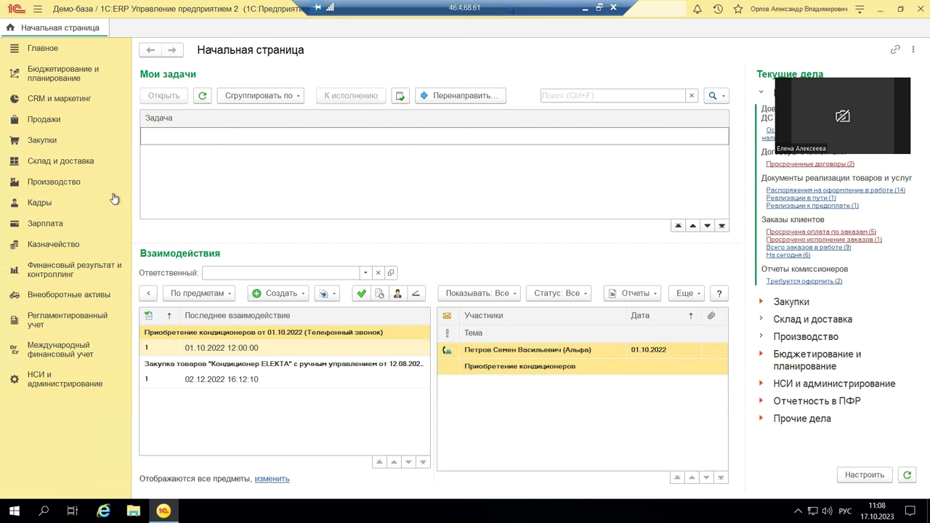
- Look through the settings, reference lists and classifiers in the Настройки и справочники page of the Кадры section
left_click(47, 208)
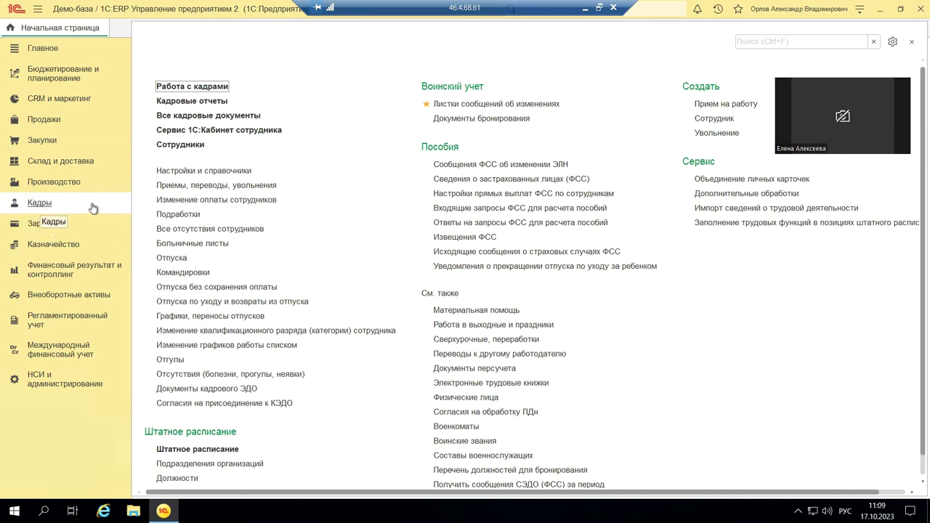
left_click(193, 175)
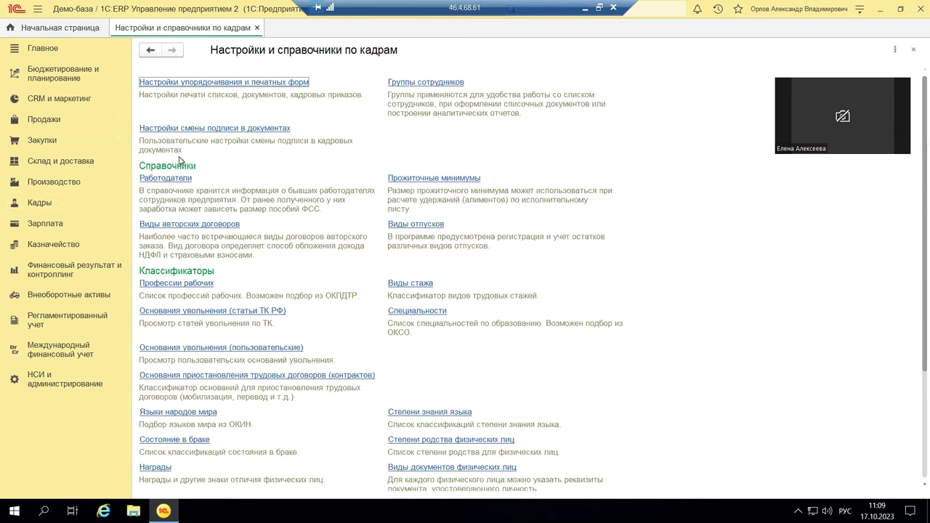
scroll(193, 338, "down", 3)
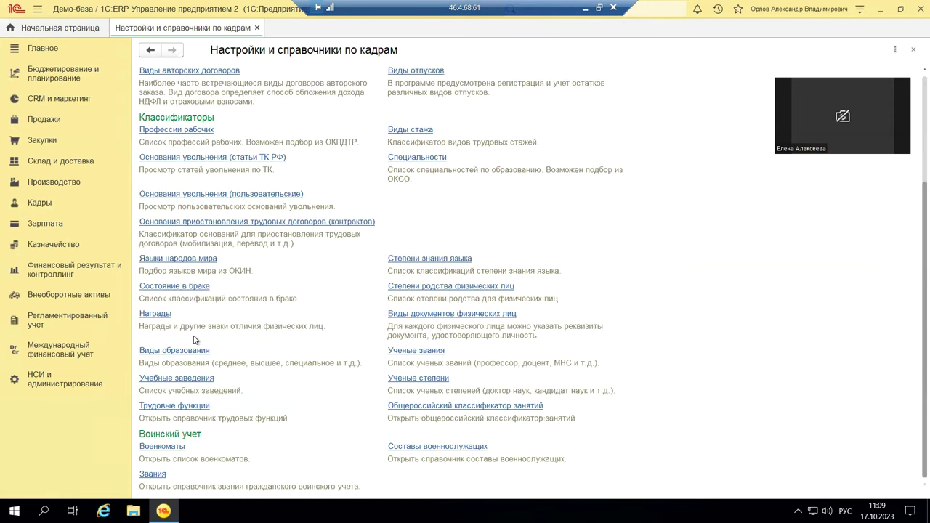
scroll(186, 338, "up", 3)
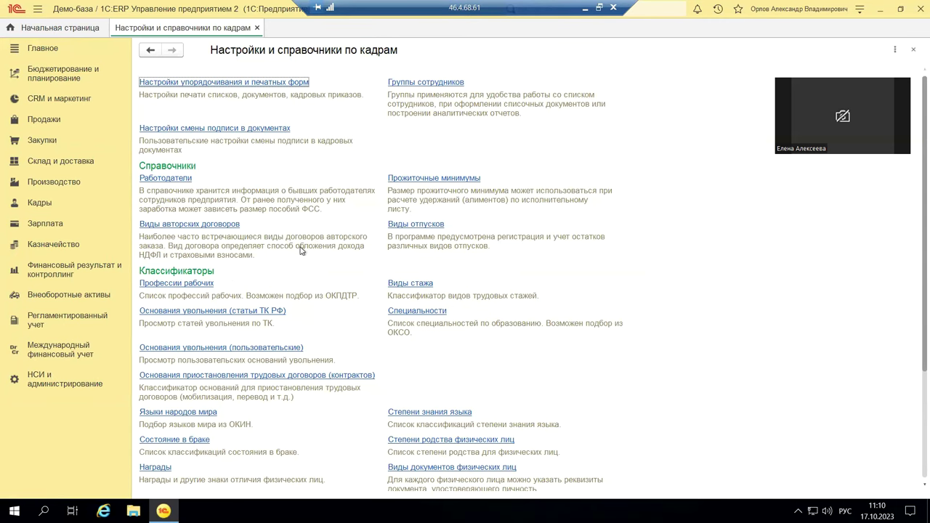
scroll(280, 287, "down", 4)
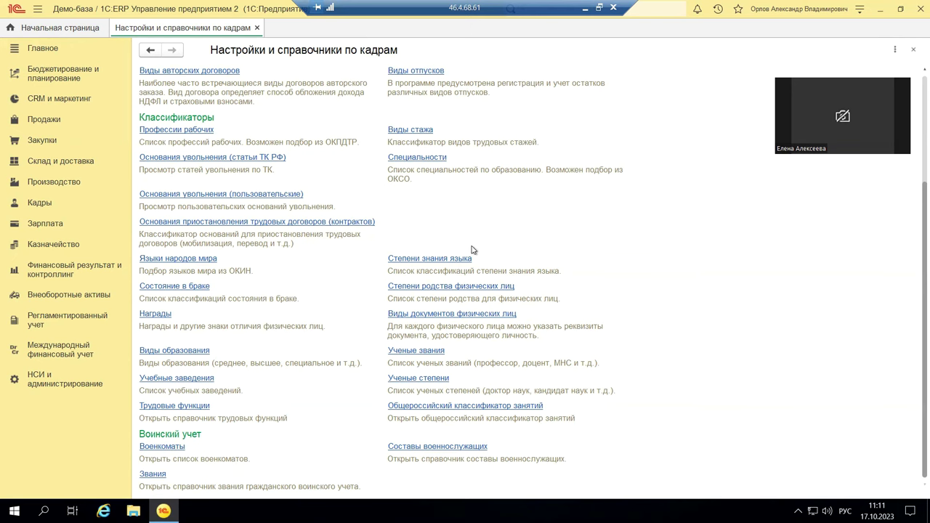
- Switch to the PowerPoint presentation and show slide 5, "Новая форма 6-НДФЛ за 3 квартал 2023 года"
left_click(585, 8)
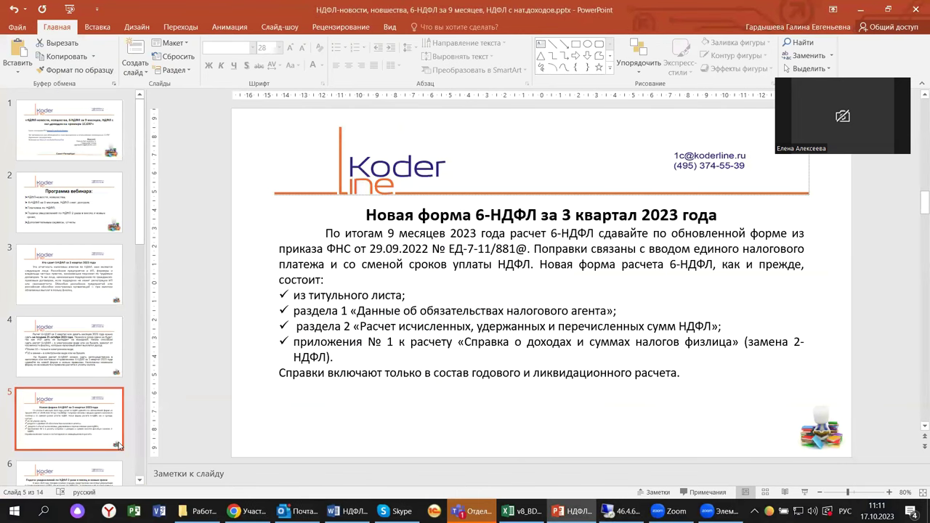
scroll(150, 385, "down", 3)
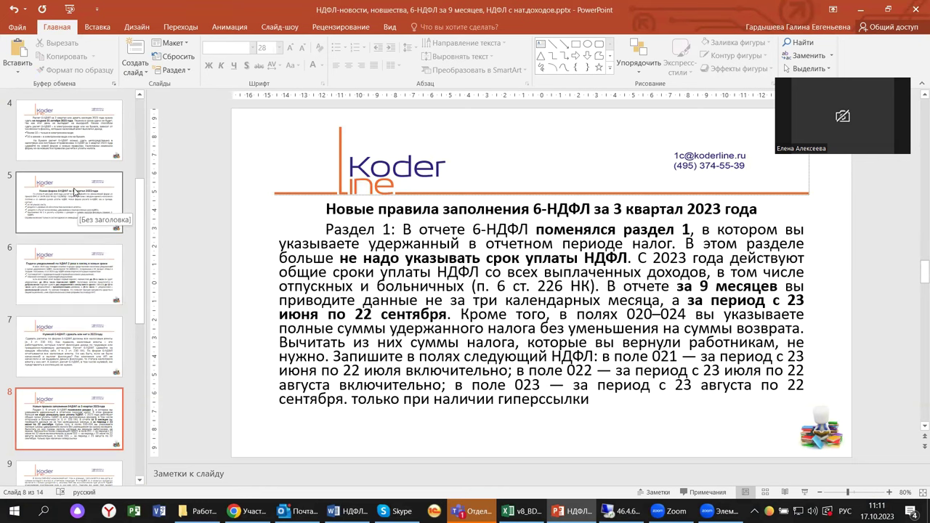
left_click(75, 192)
left_click(64, 291)
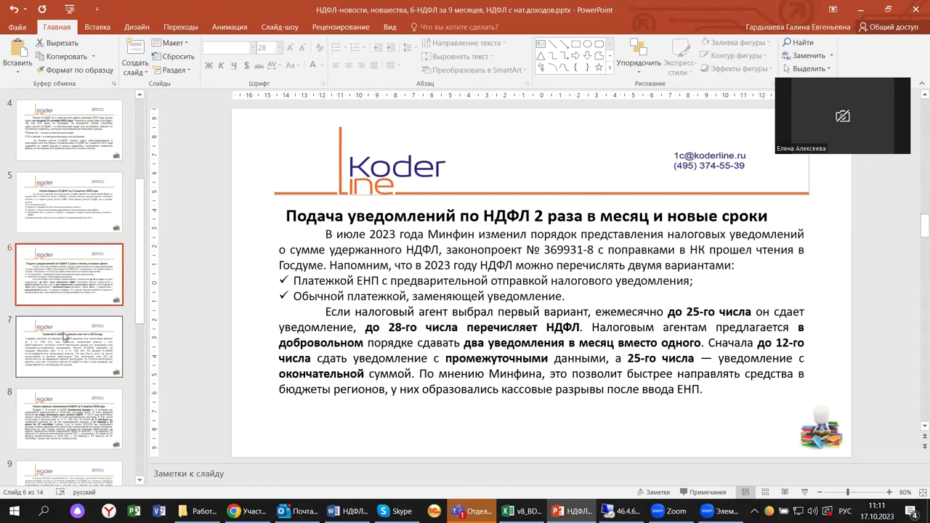
left_click(88, 196)
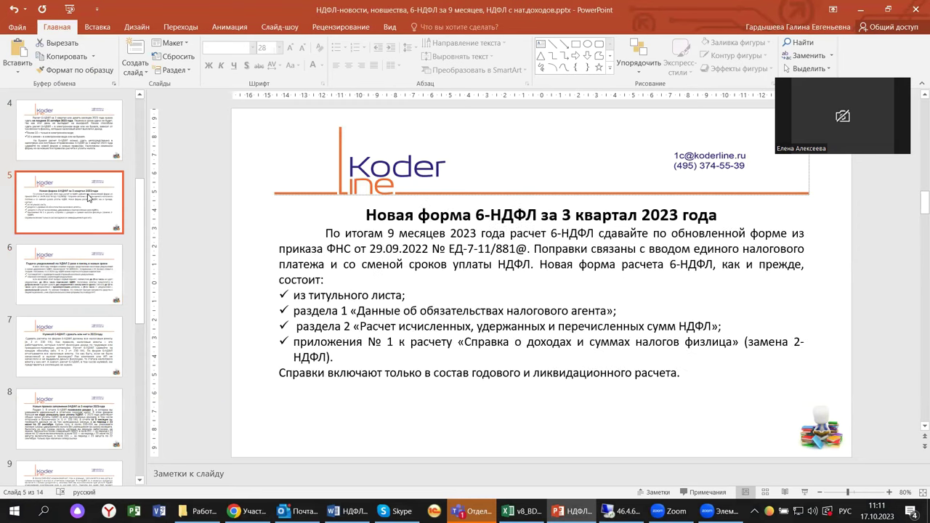
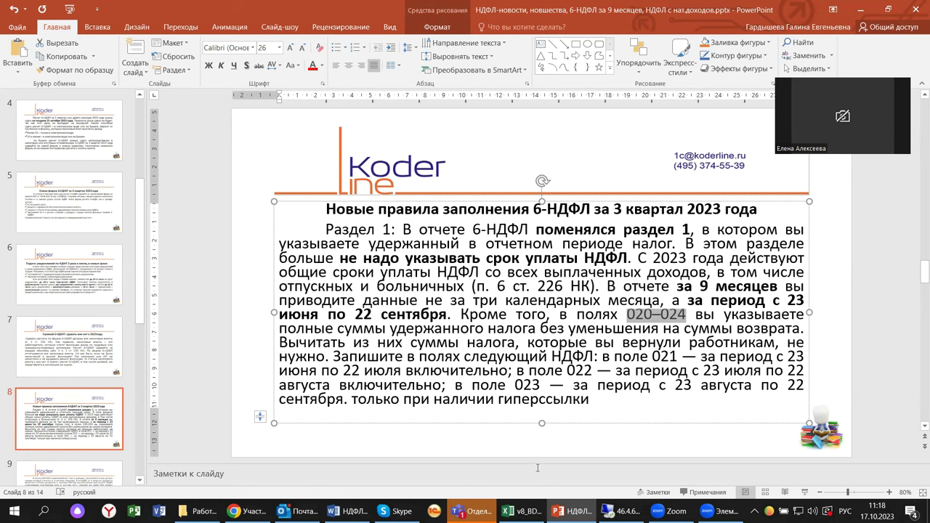
- Switch back to the remote 1C:ERP session and open 1С-Отчетность from the Зарплата section, dismissing the service advertisement
mouse_move(574, 505)
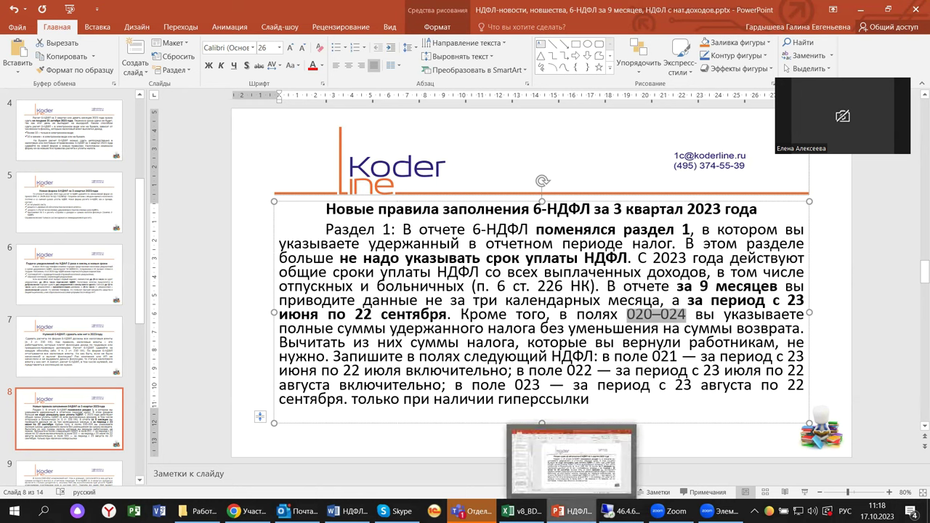
mouse_move(614, 509)
left_click(616, 510)
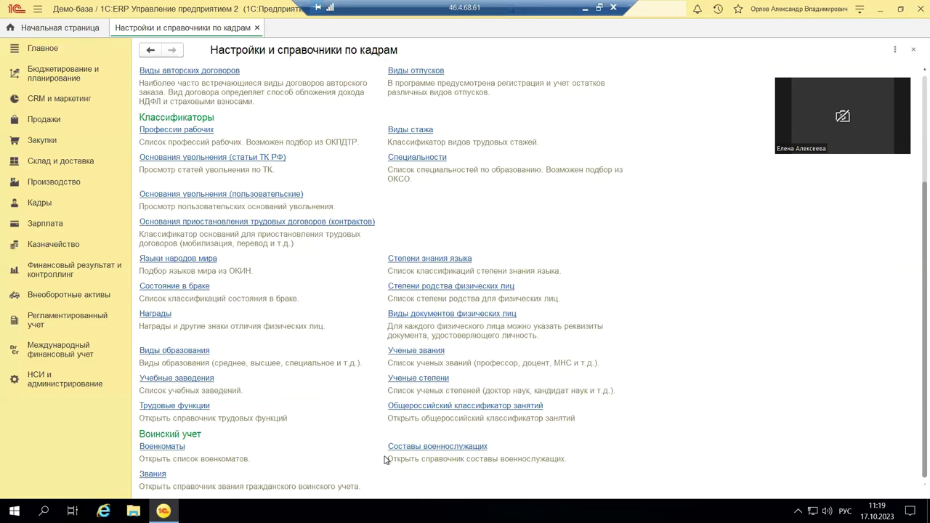
left_click(46, 225)
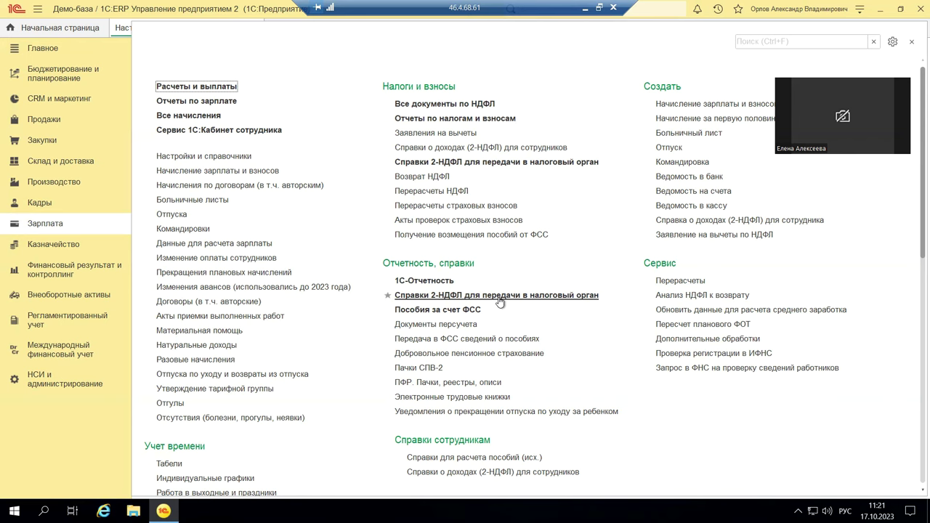
left_click(410, 281)
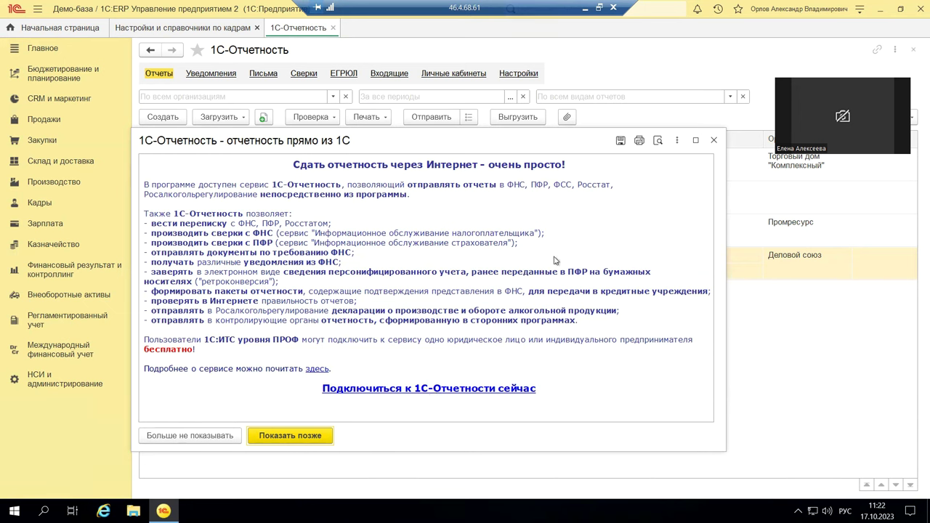
left_click(714, 141)
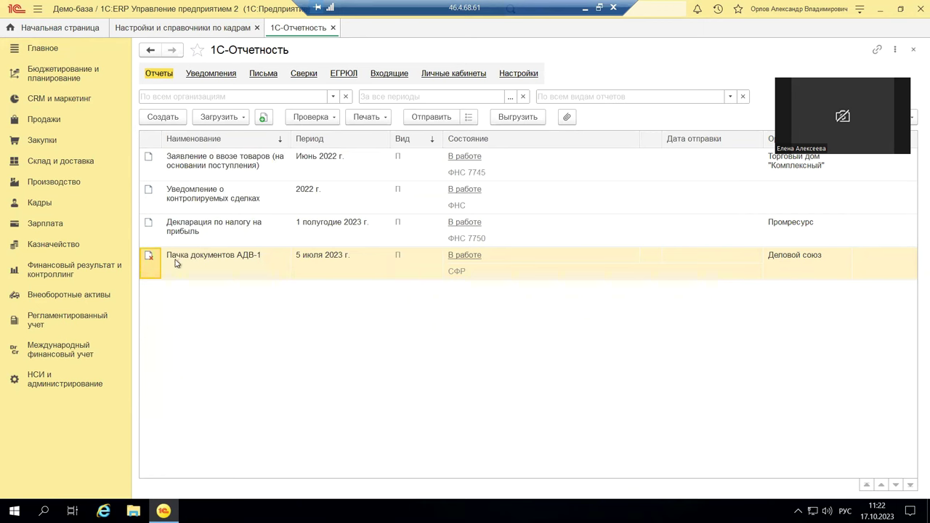
- Start a new regulated report and expand the Отчетность по физлицам category in the full list of report types
left_click(177, 119)
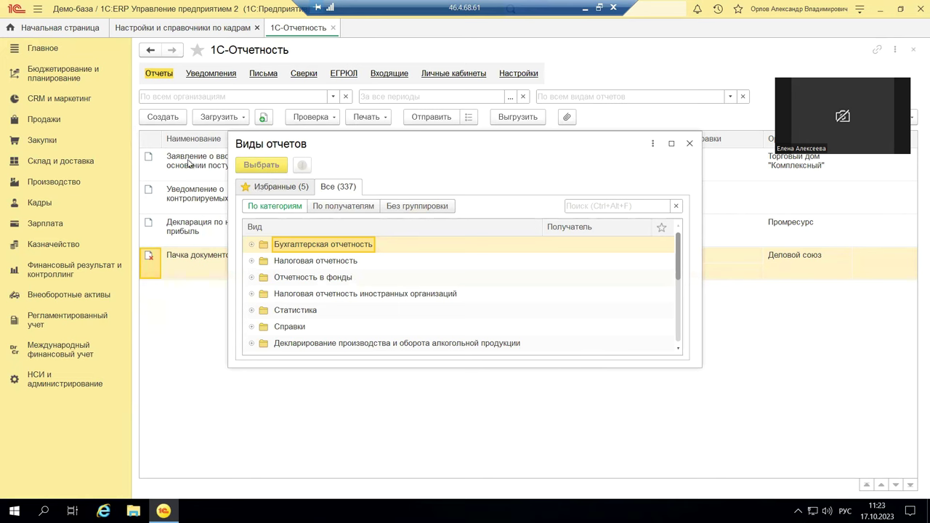
left_click(286, 187)
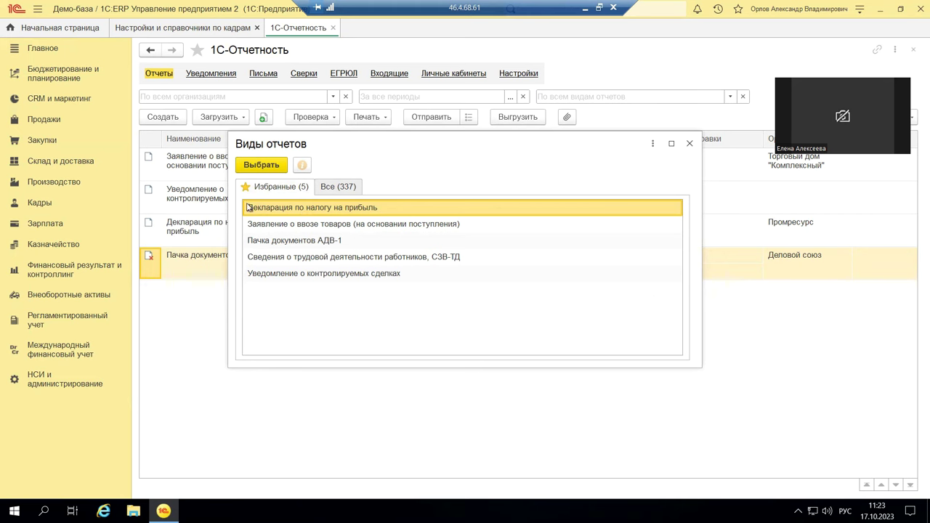
left_click(348, 188)
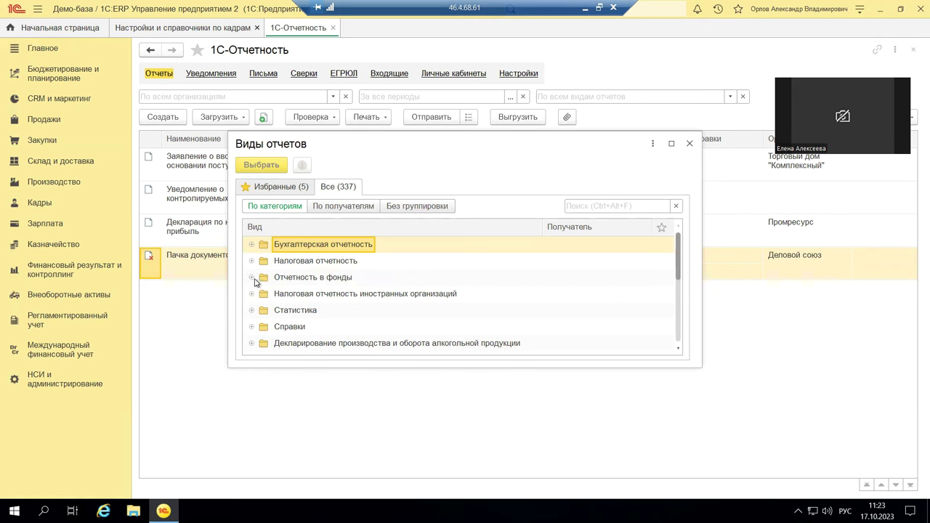
left_click(253, 279)
left_click(252, 278)
scroll(436, 280, "down", 3)
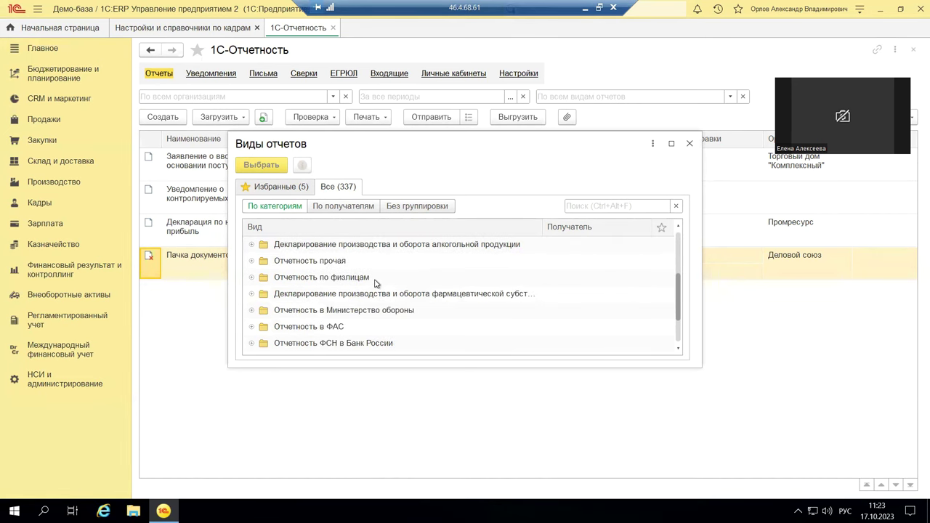
left_click(251, 278)
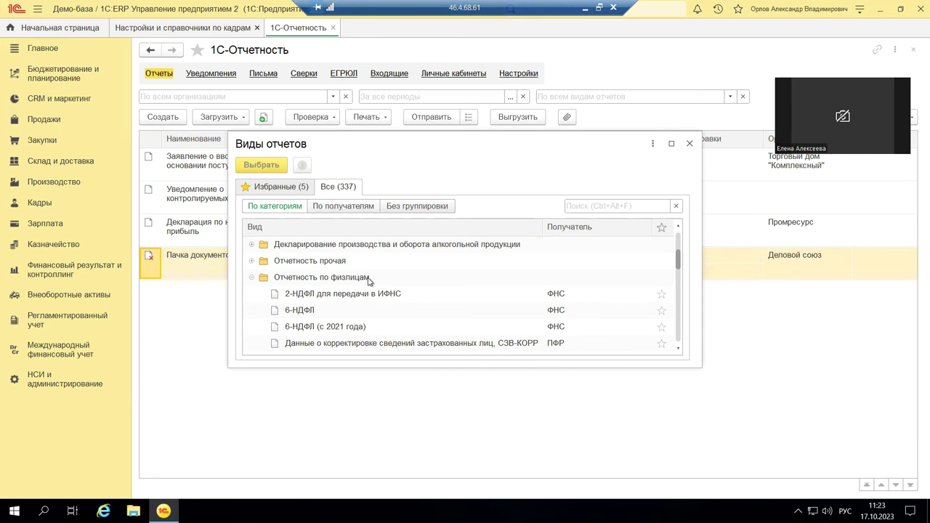
- Choose Сведения о трудовой деятельности работников, СЗВ-ТД as the type and create the report
scroll(385, 291, "down", 6)
scroll(393, 295, "down", 1)
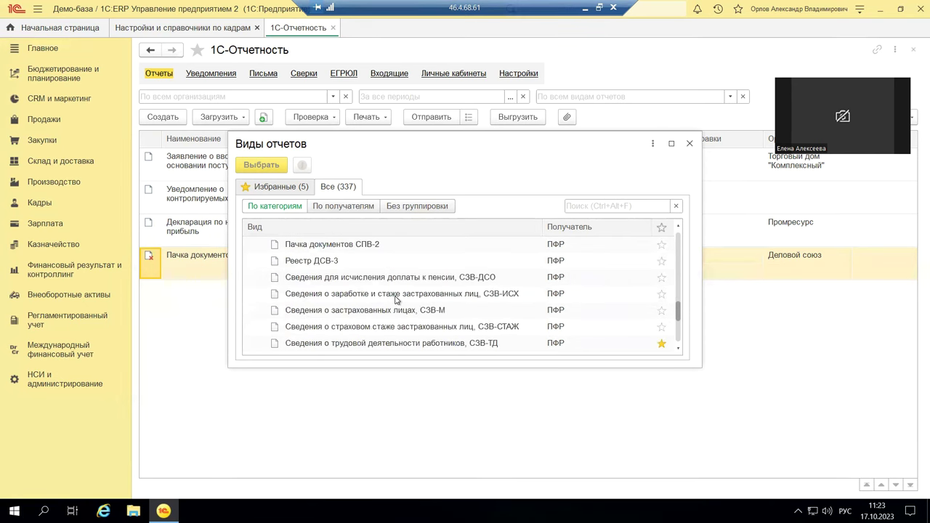
scroll(398, 331, "down", 2)
scroll(429, 284, "up", 1)
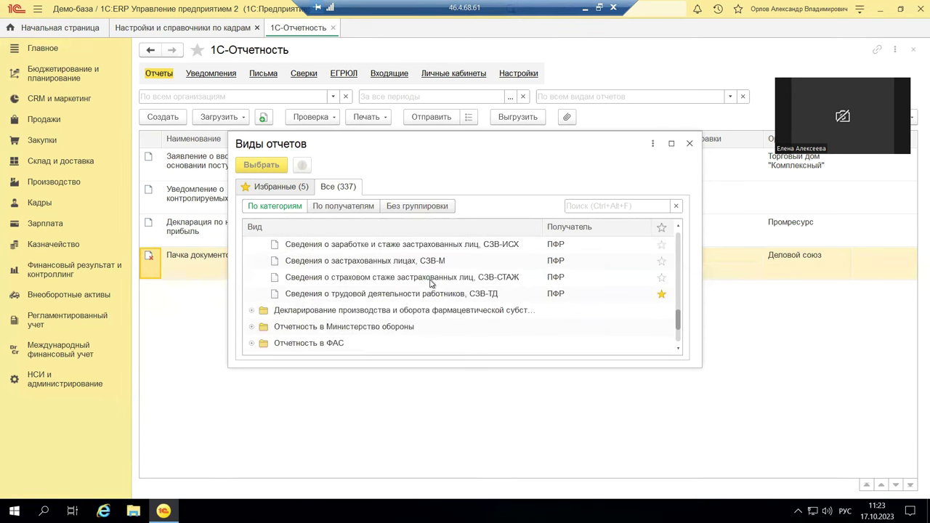
left_click(429, 295)
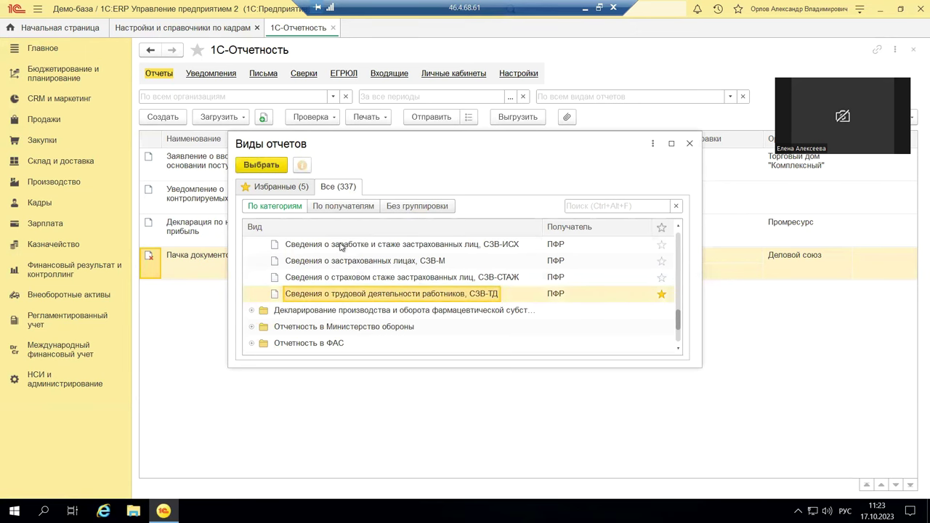
left_click(275, 167)
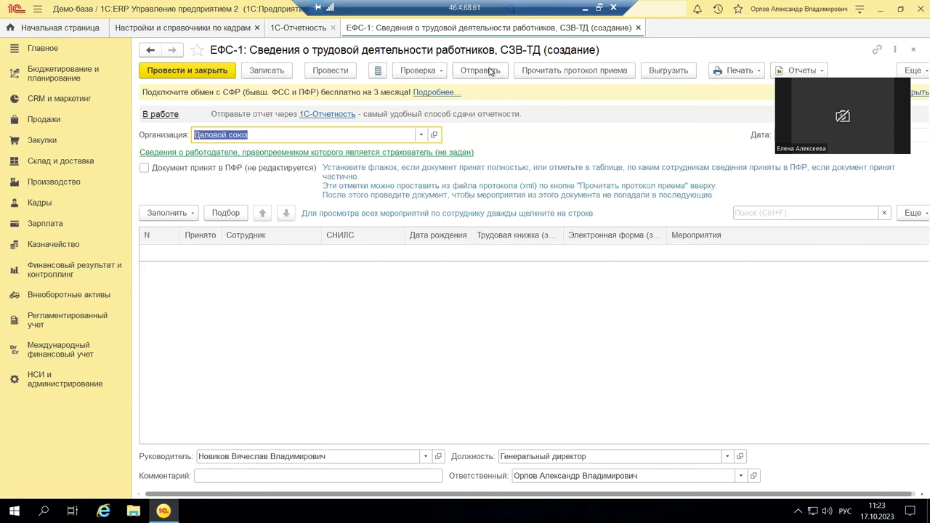
- Look at the Расчеты и выплаты workplace in the Зарплата section and close it
left_click(45, 227)
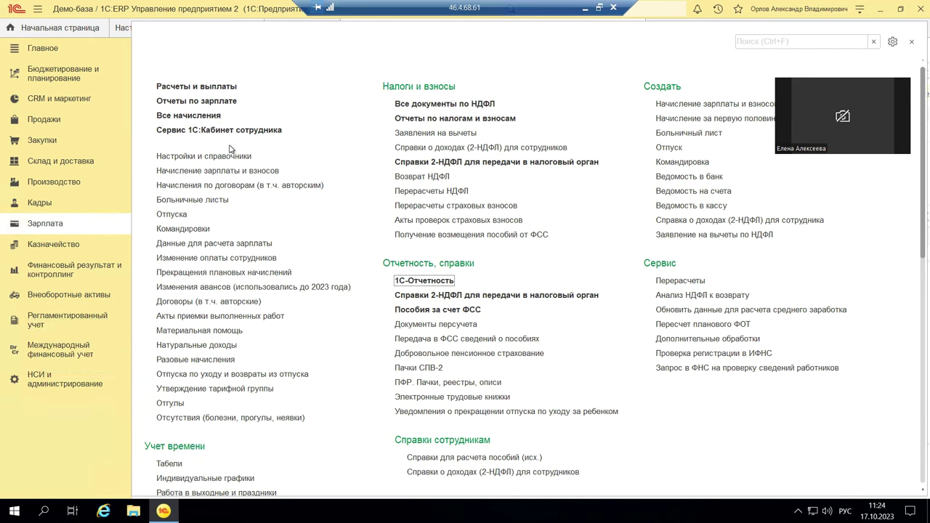
left_click(219, 88)
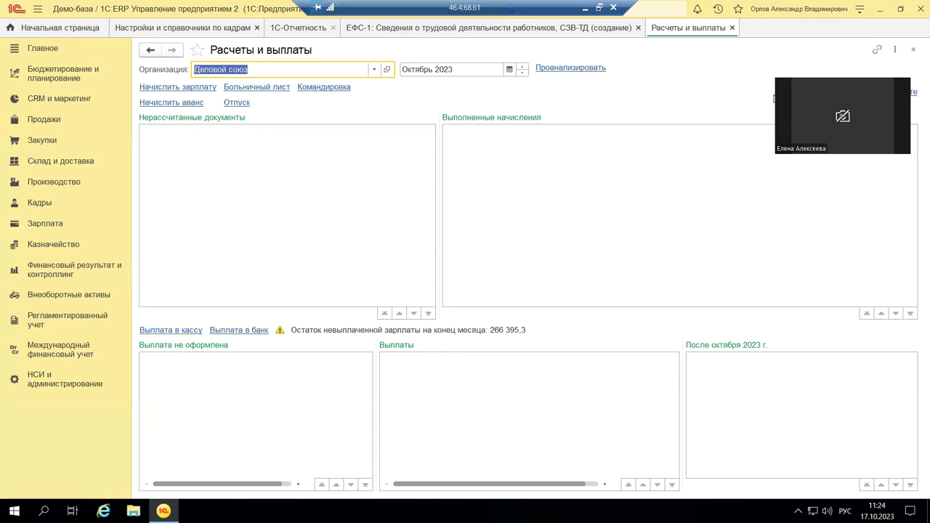
left_click(913, 51)
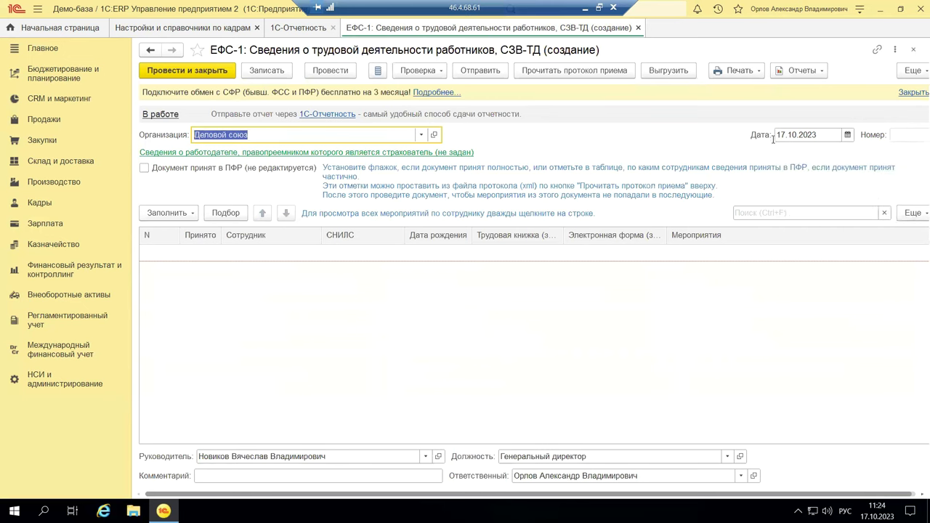
- Look through the print forms and fill options of the new СЗВ-ТД report, and close the report without saving
left_click(736, 73)
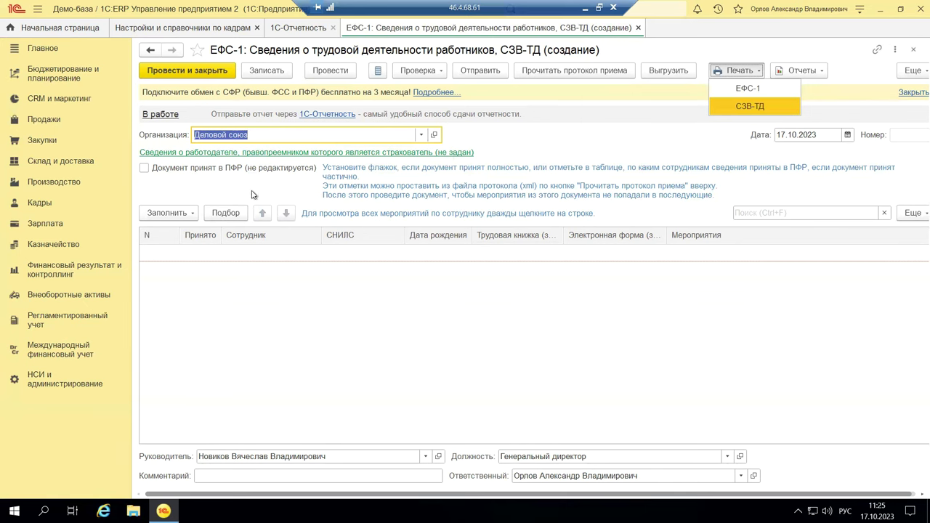
left_click(190, 216)
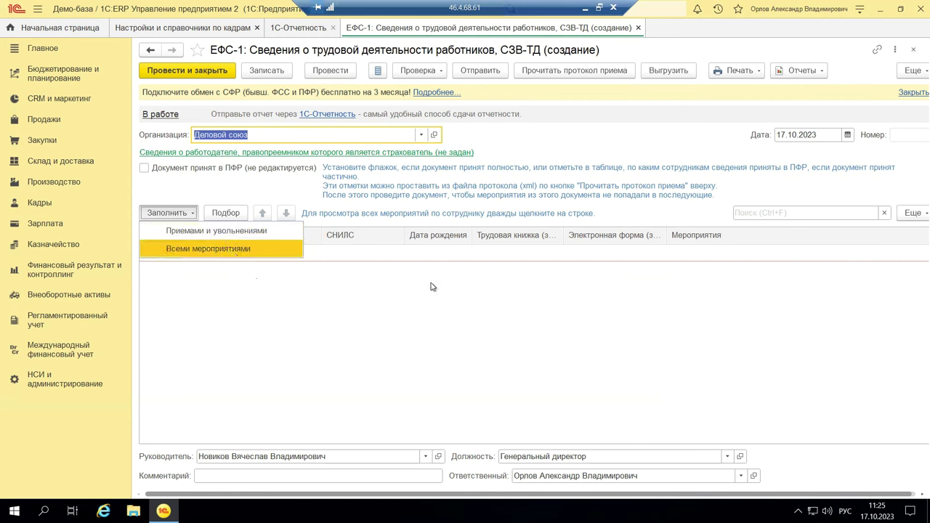
left_click(913, 49)
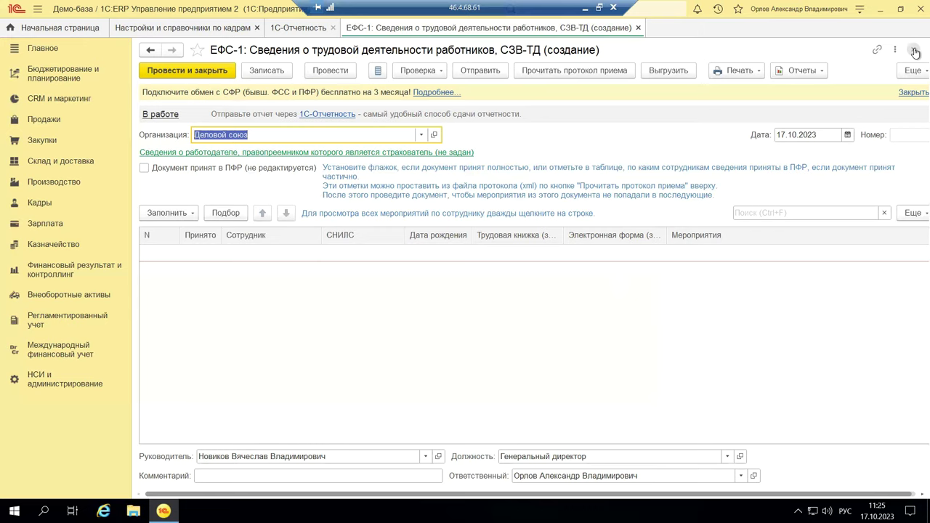
left_click(914, 49)
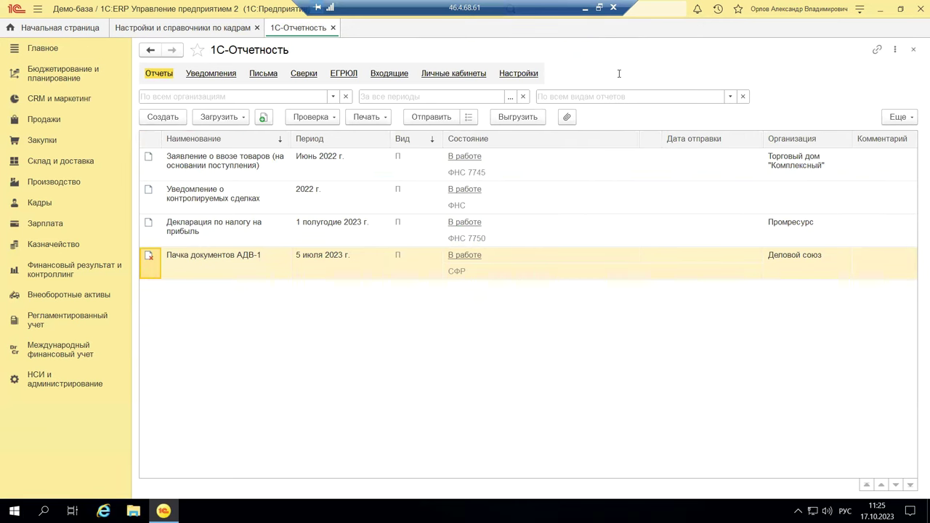
- Switch to the PowerPoint presentation and show slide 9 on fields 030–032 and Раздел 2 of 6-НДФЛ
left_click(583, 9)
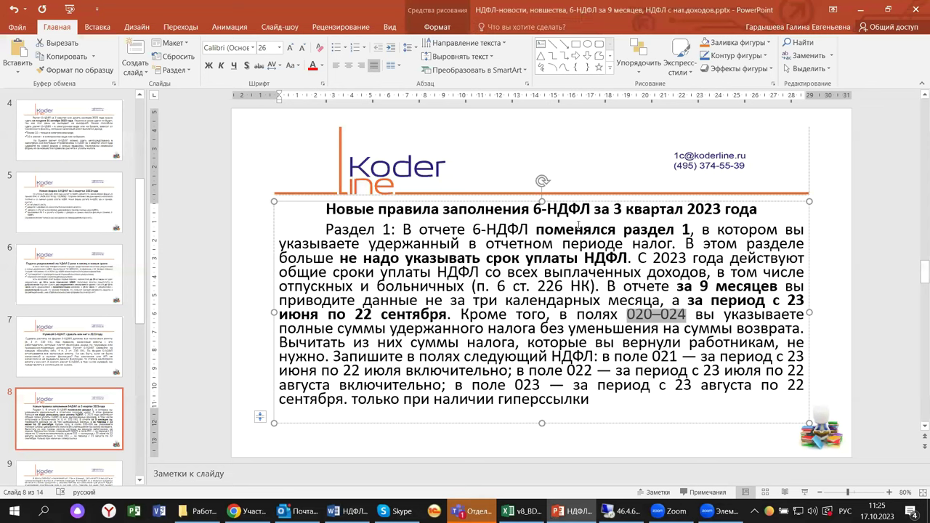
left_click(142, 276)
scroll(142, 277, "down", 3)
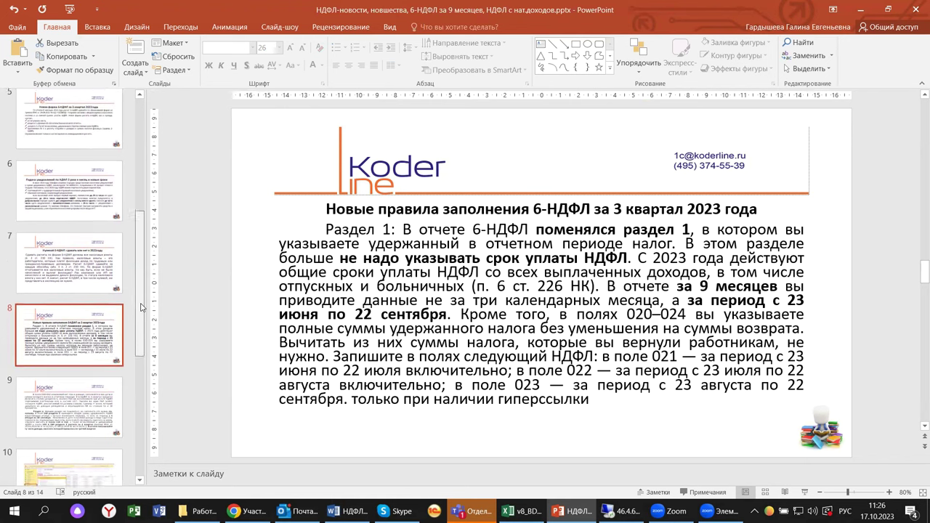
left_click(91, 404)
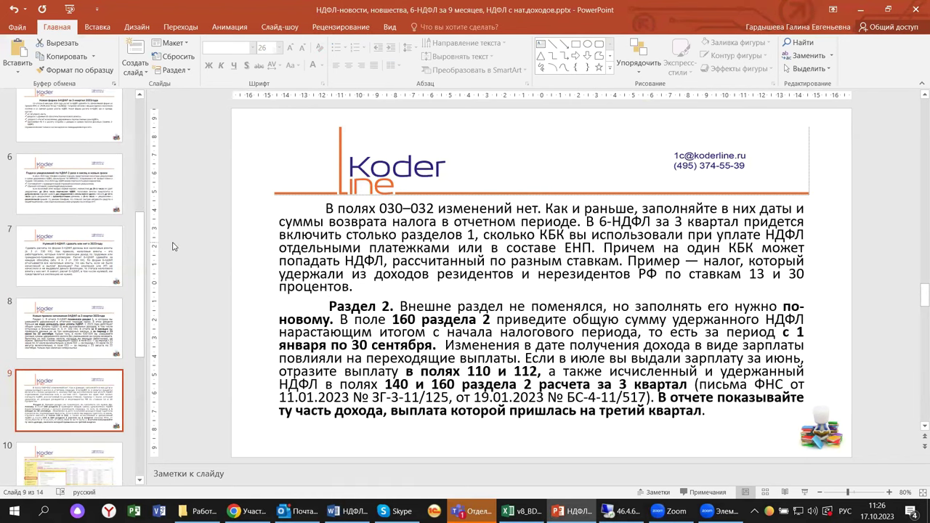
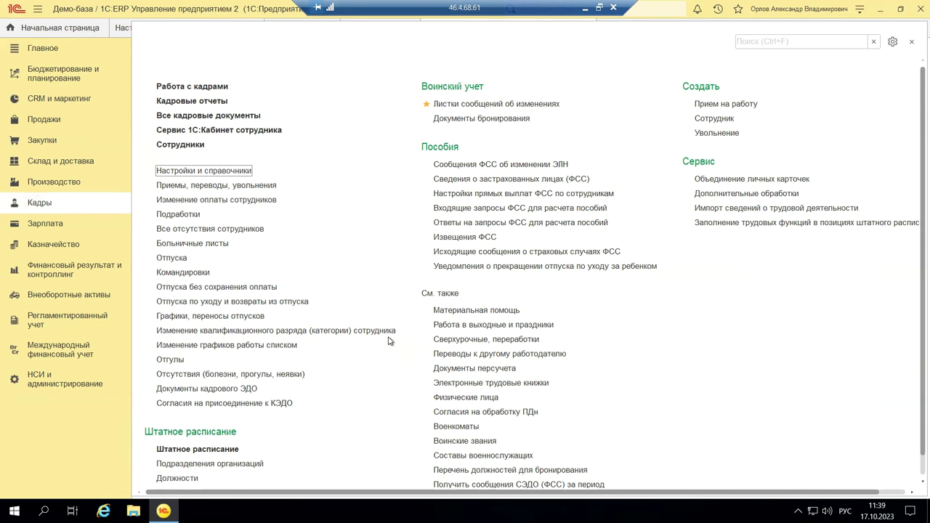
- Open the Отсутствия (болезни, прогулы, неявки) list and create an individual Отсутствие (болезнь, прогул, неявка) document
left_click(187, 375)
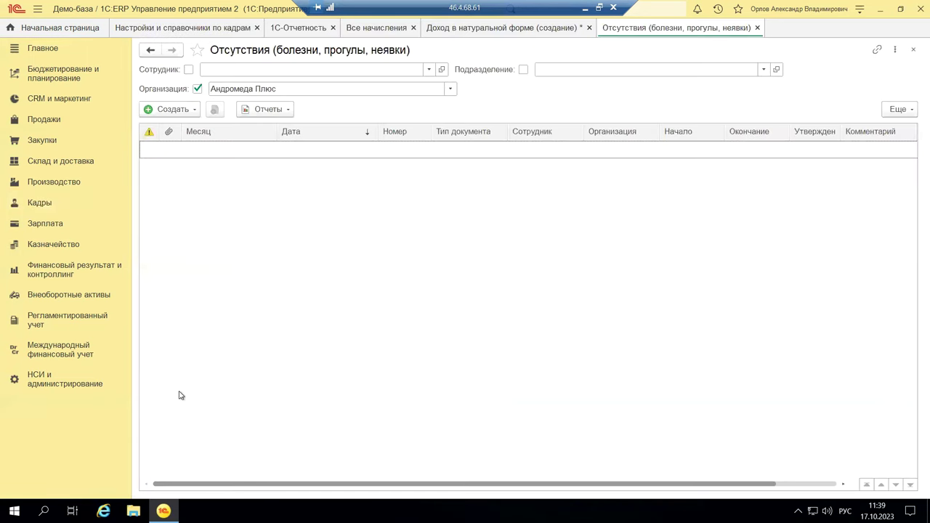
left_click(163, 111)
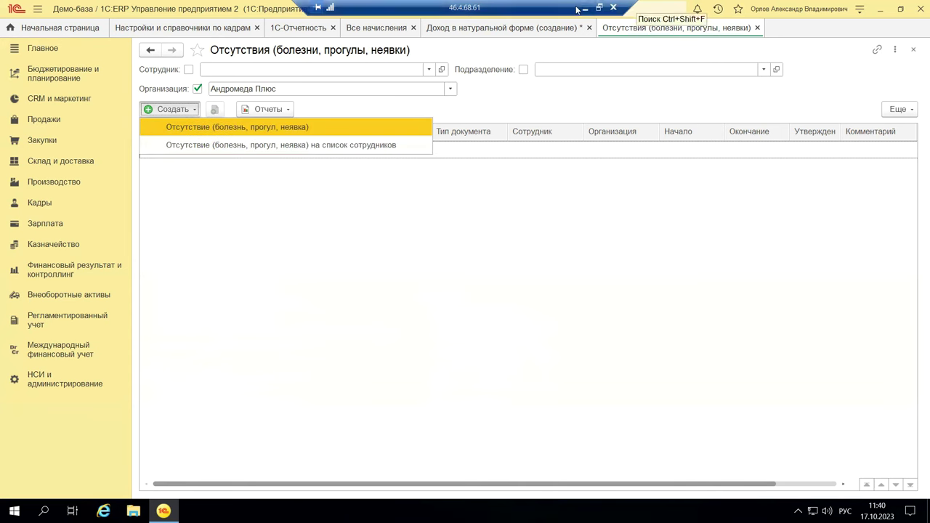
left_click(208, 127)
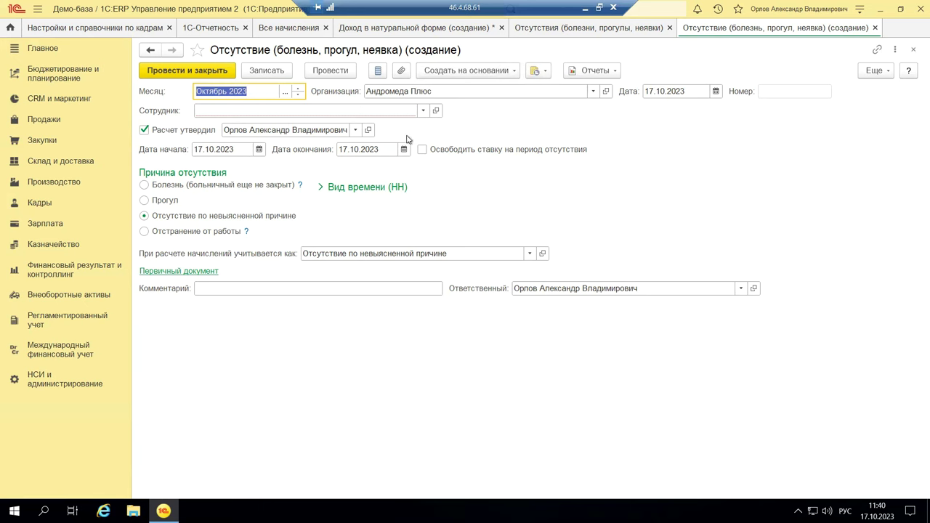
left_click(421, 110)
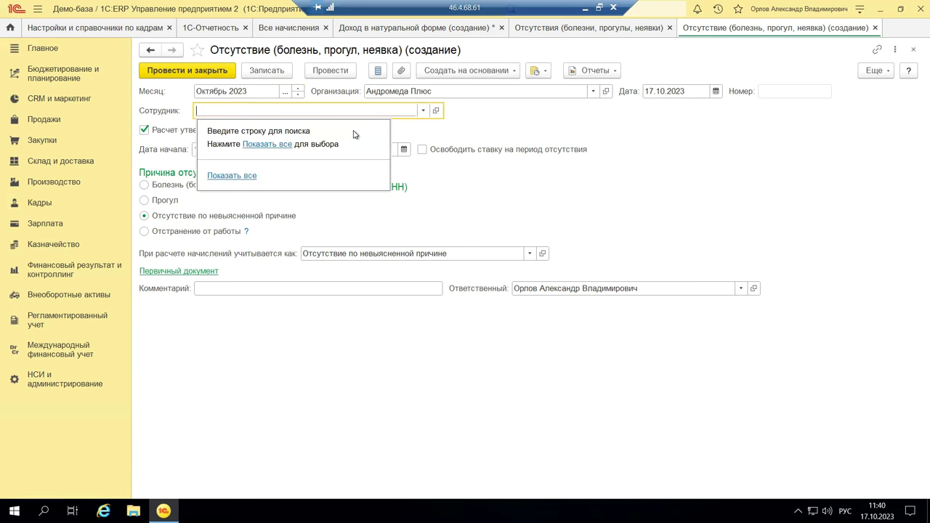
left_click(251, 144)
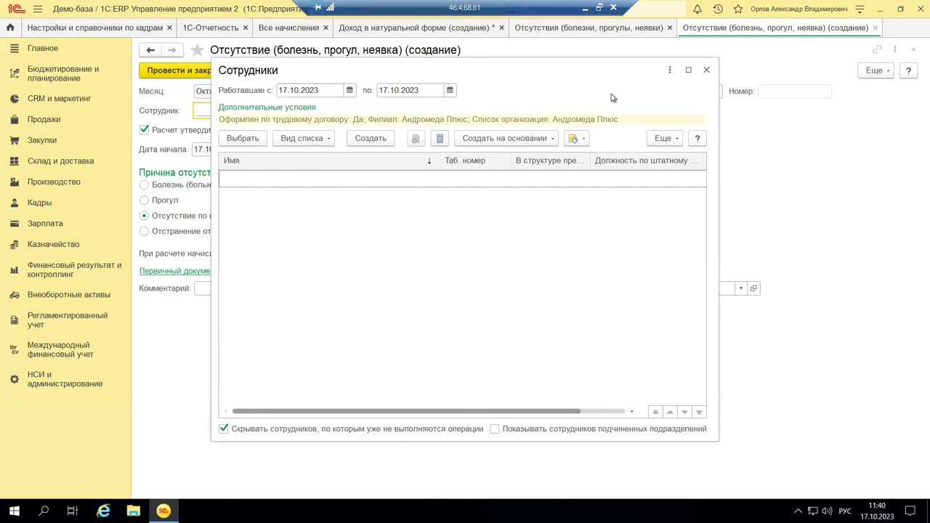
left_click(705, 70)
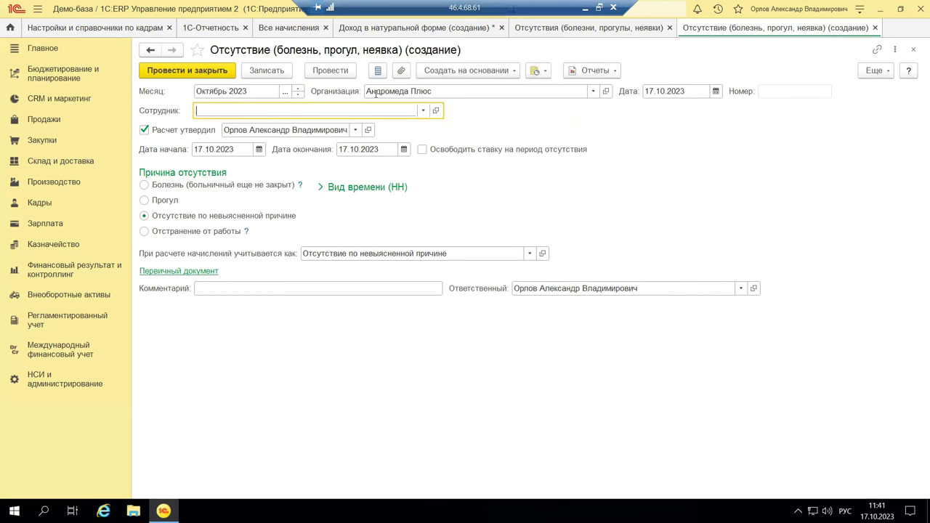
- Set the absence document's organization to Деловой союз and choose the Старший кладовщик as its employee
left_click(593, 91)
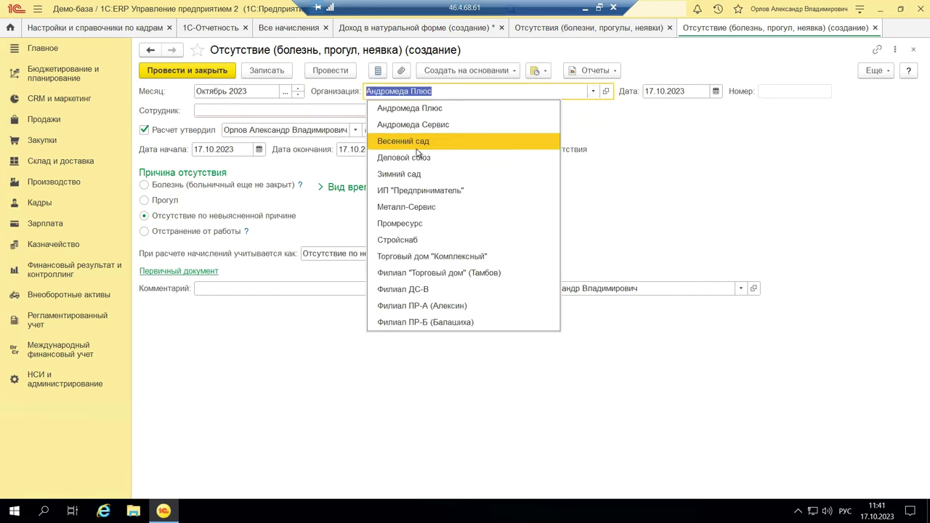
left_click(409, 155)
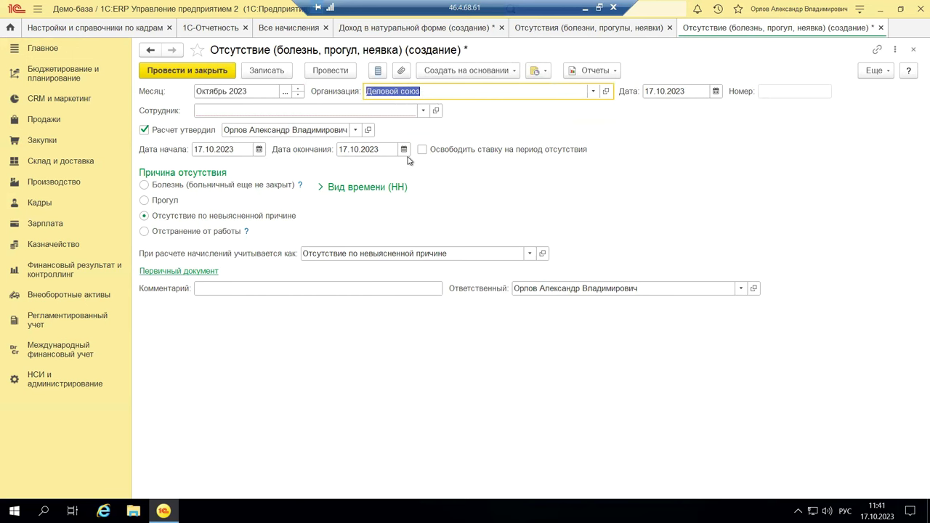
left_click(423, 110)
left_click(266, 144)
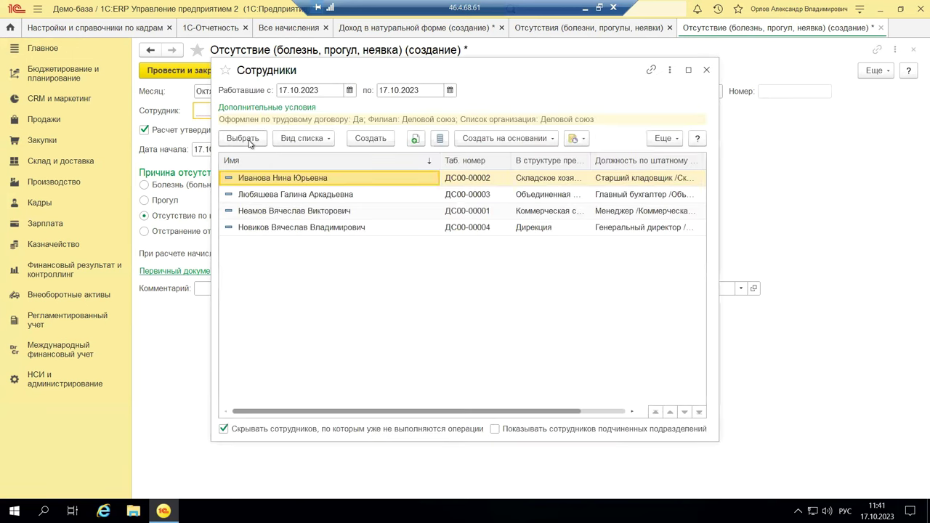
left_click(248, 142)
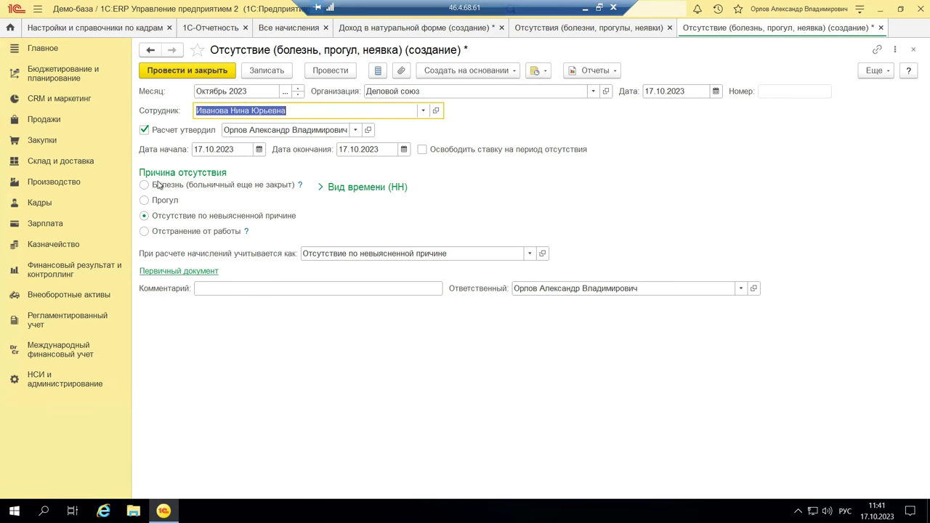
- Open the 1С:Кабинет сотрудника service from the Зарплата section and try to connect it with the form left unfilled
left_click(45, 206)
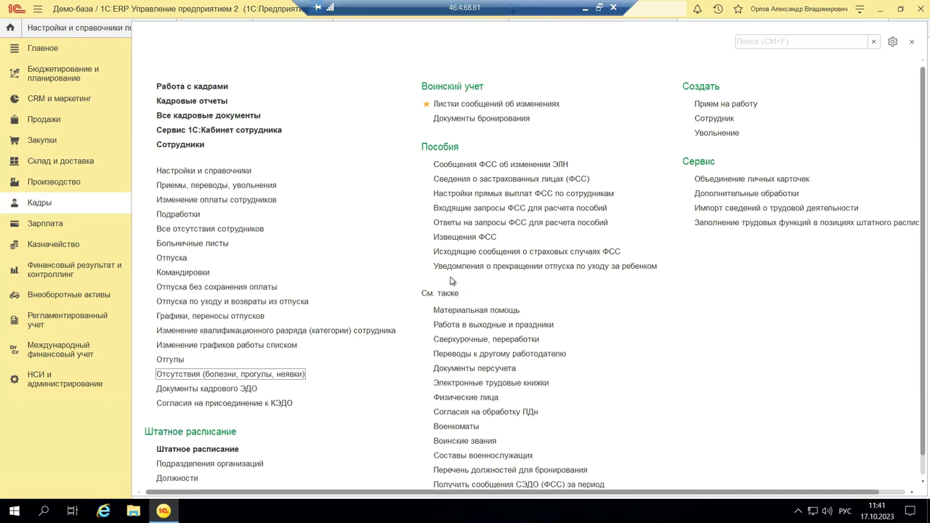
scroll(450, 280, "down", 1)
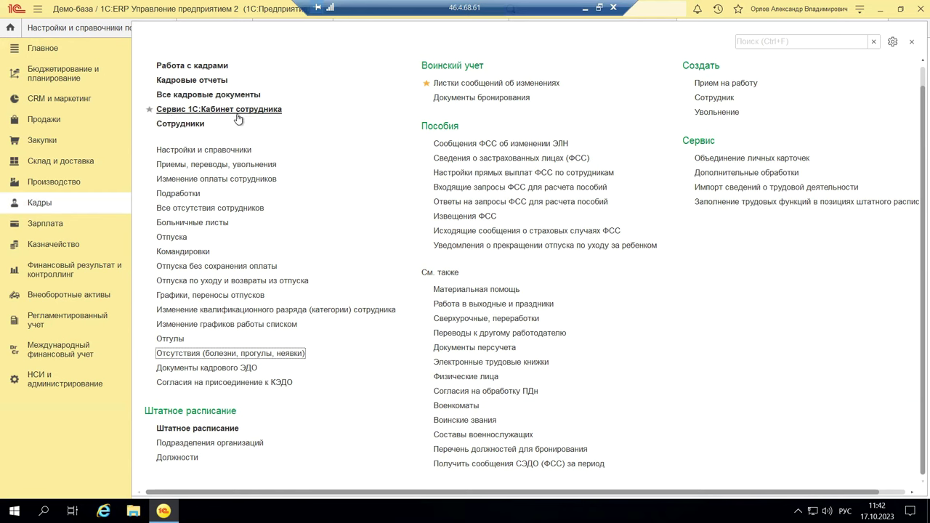
left_click(48, 226)
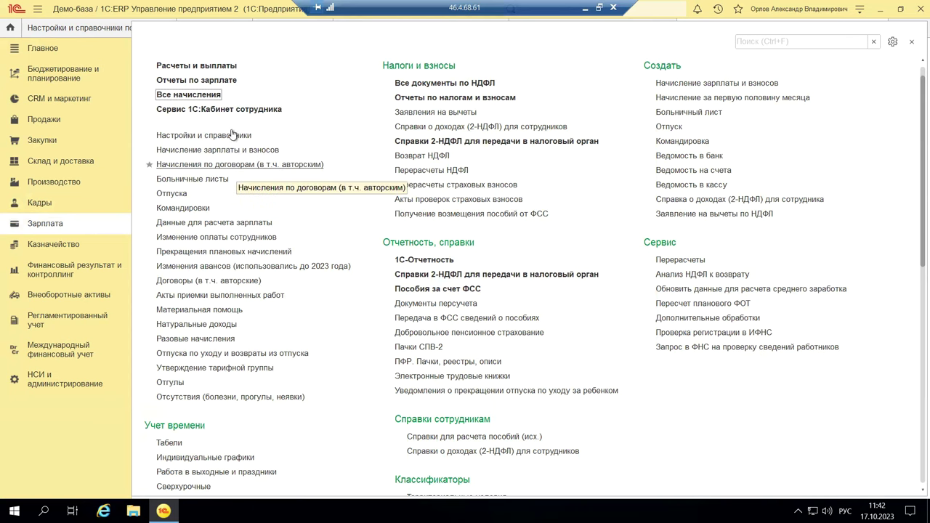
left_click(219, 110)
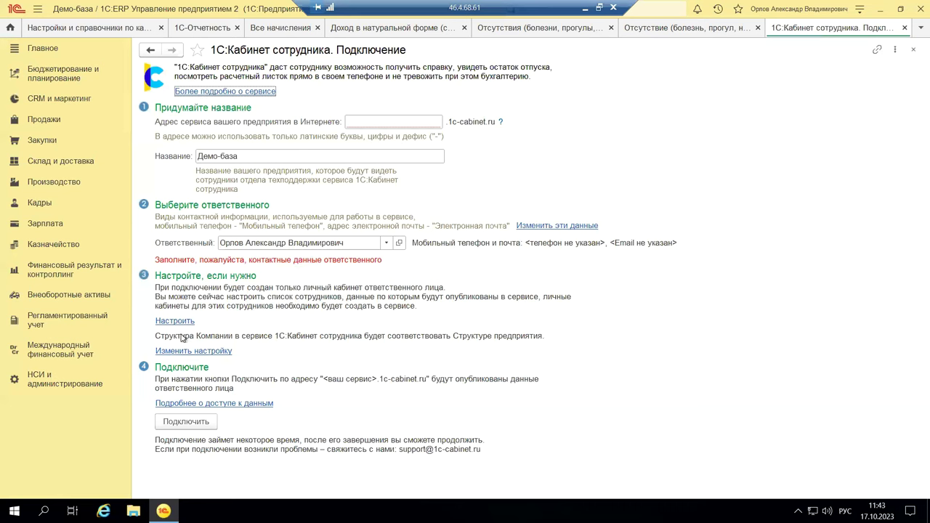
left_click(179, 425)
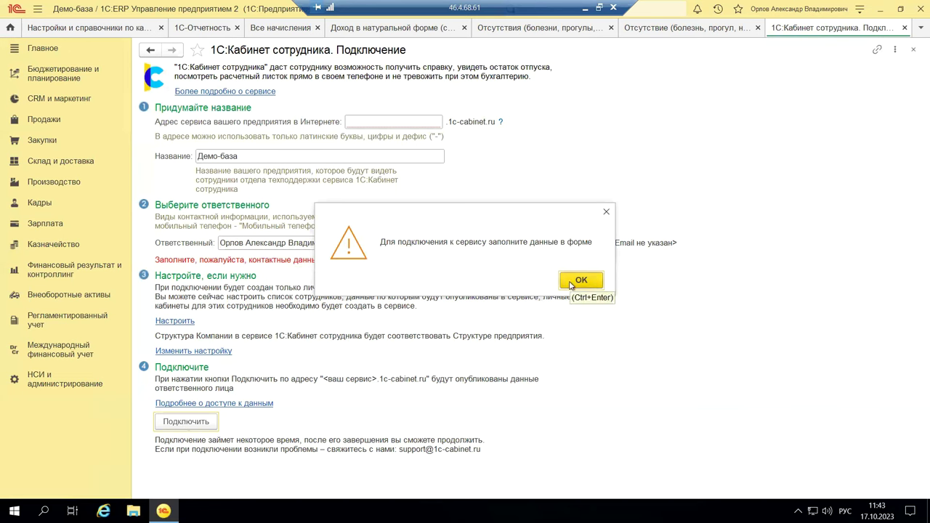
left_click(606, 212)
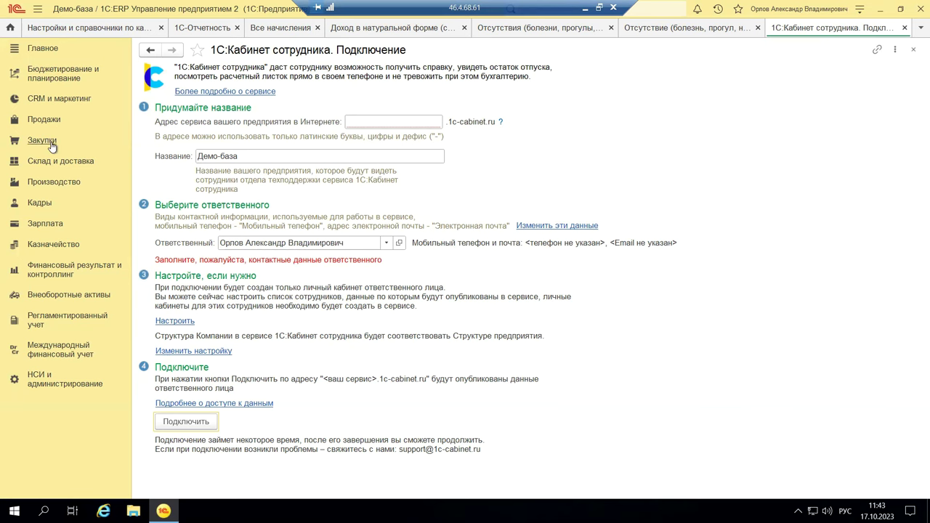
- Open Электронные трудовые книжки from Кадры, turn off the organization filter and create an Отзыв заявлений о предоставлении сведений о трудовой деятельности document
left_click(40, 203)
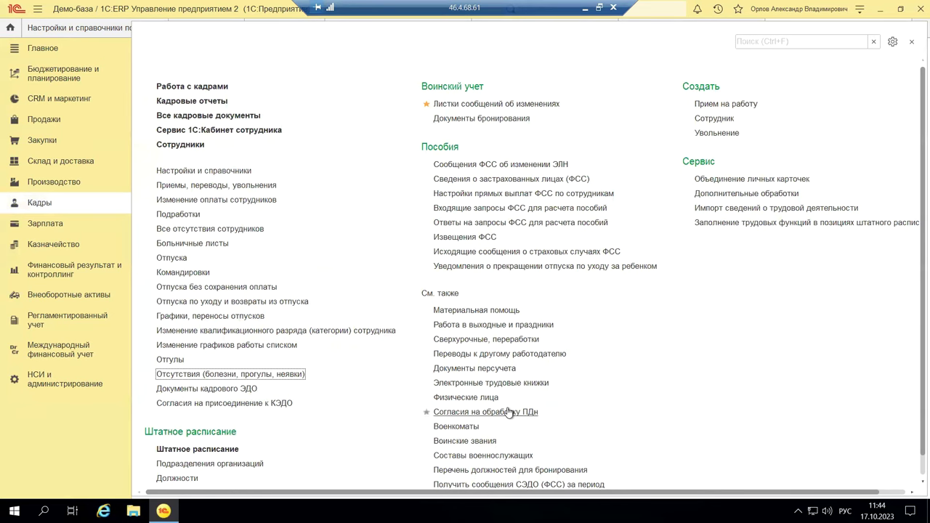
left_click(507, 383)
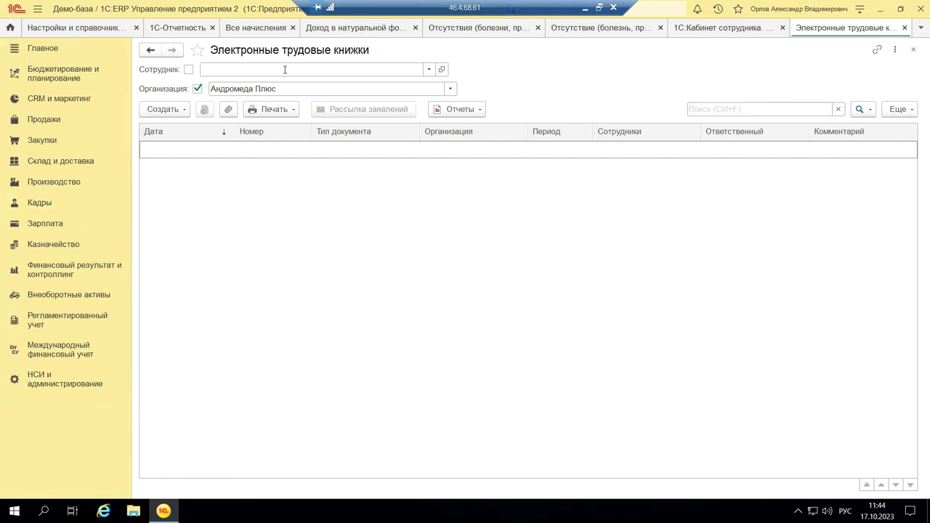
left_click(196, 88)
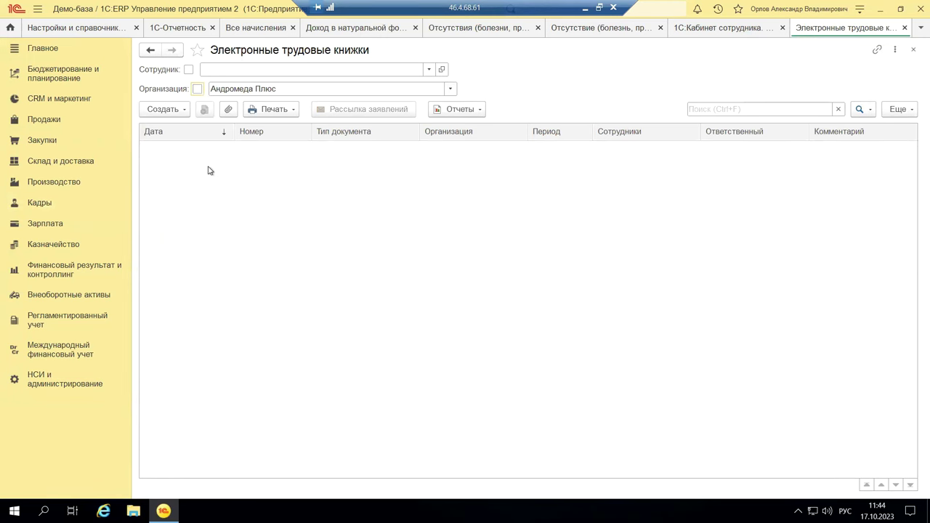
left_click(170, 113)
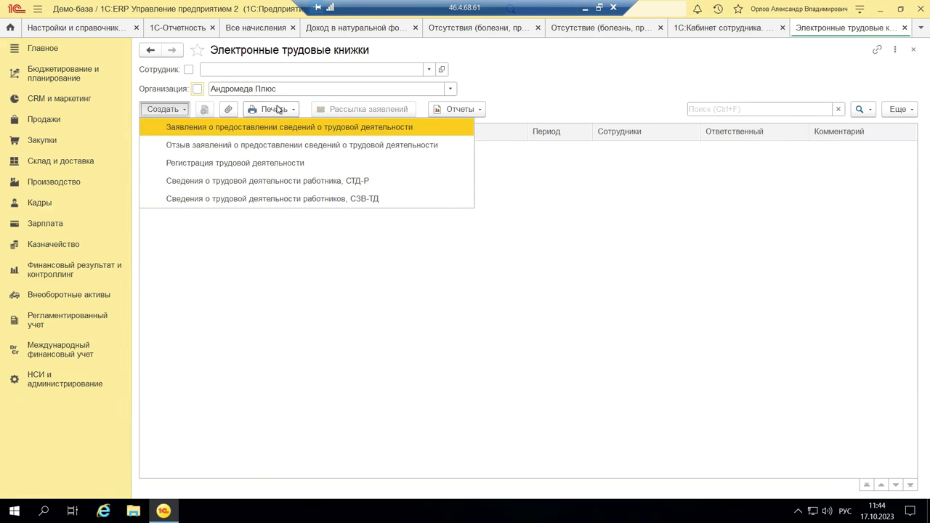
left_click(183, 150)
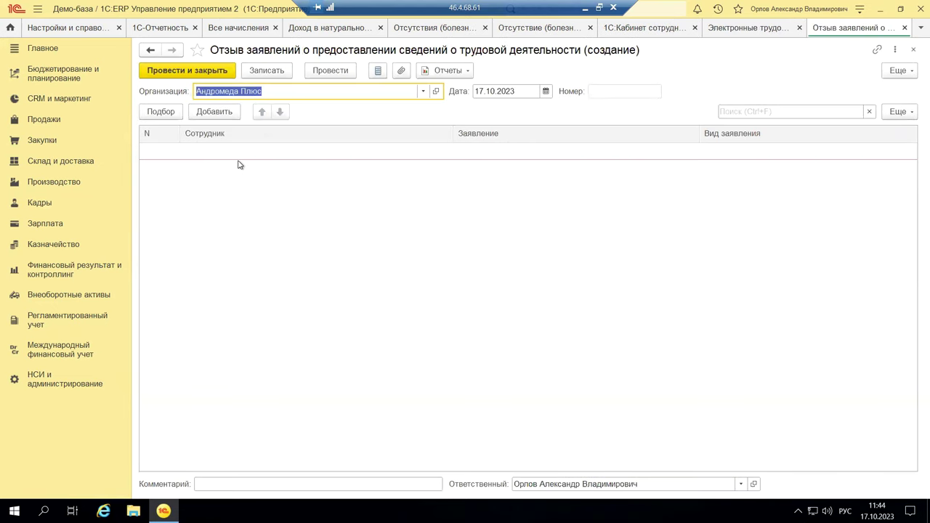
left_click(161, 112)
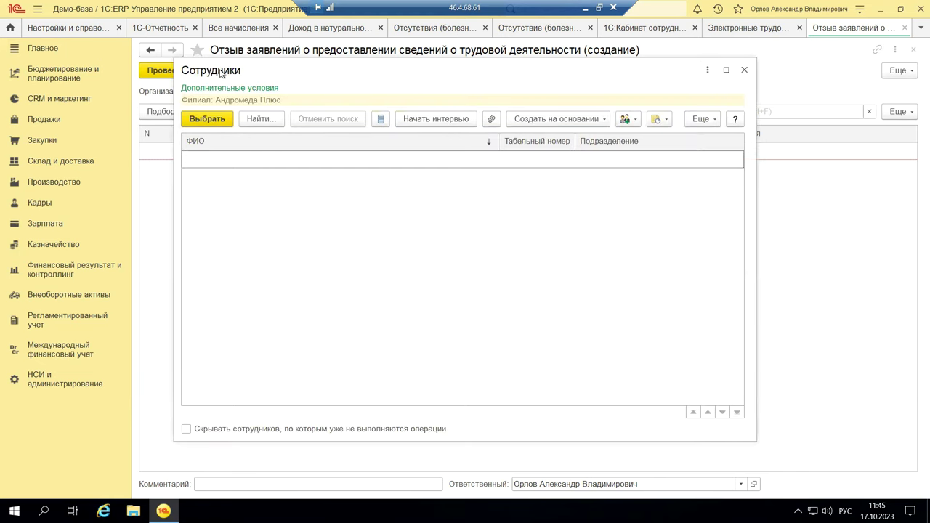
left_click(206, 120)
left_click(744, 70)
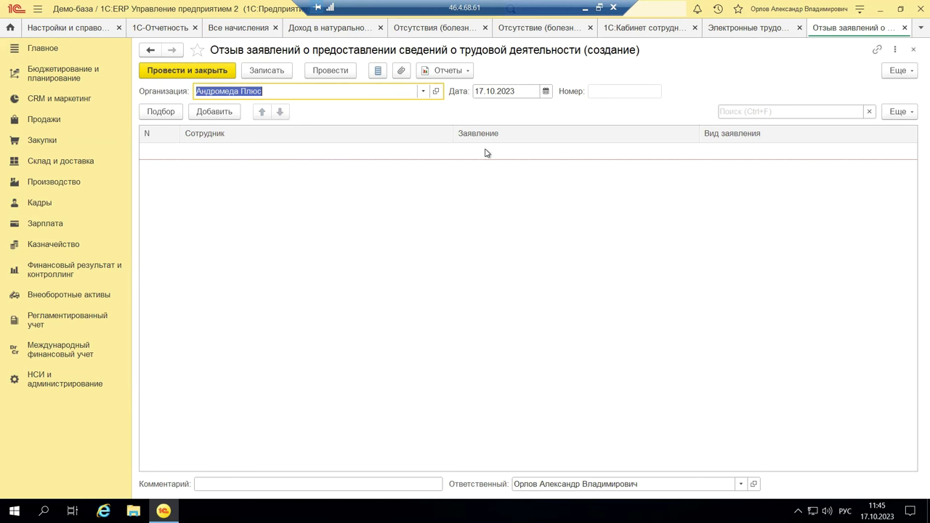
- Add a row to the withdrawal document's table and try to choose an employee from the full list
double_click(342, 153)
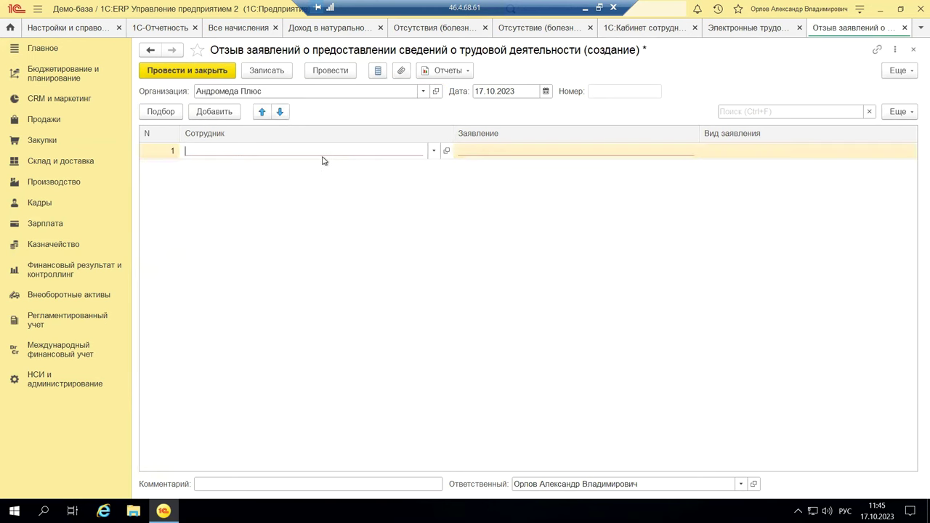
left_click(433, 151)
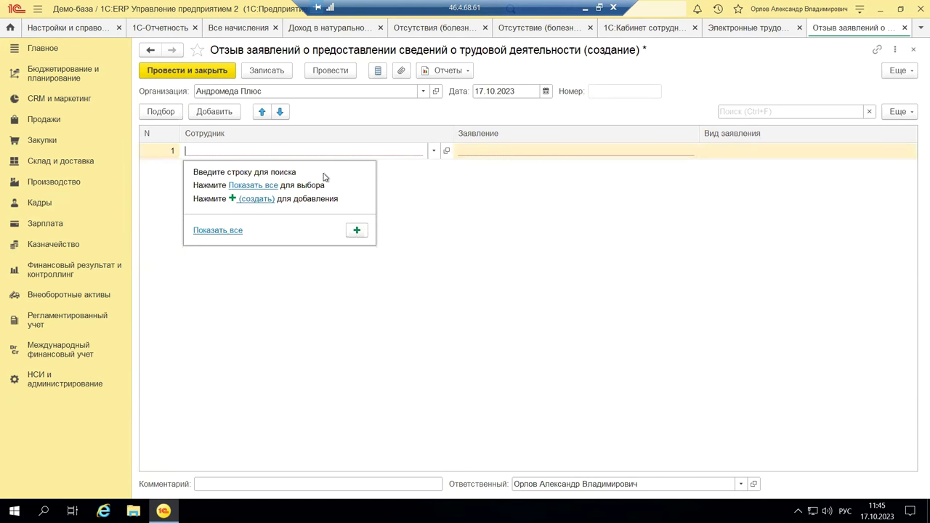
left_click(263, 186)
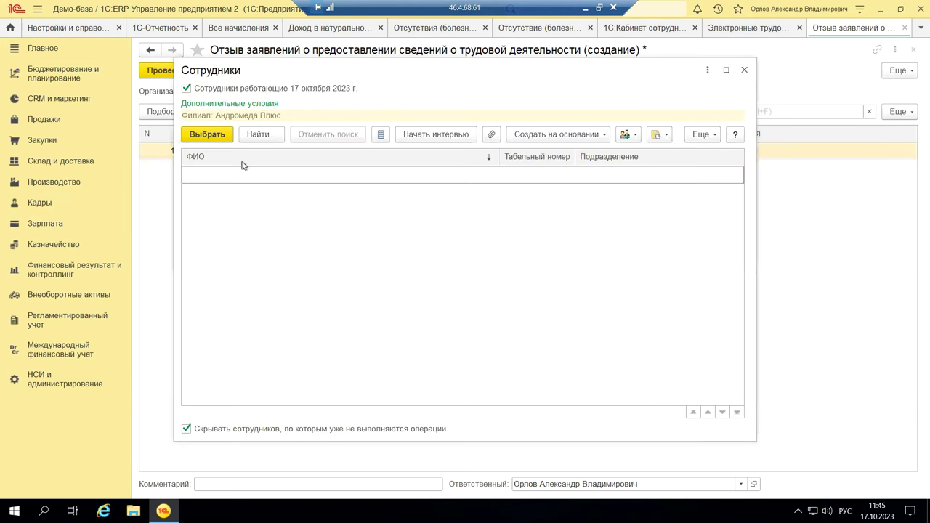
left_click(744, 70)
- Set the withdrawal document's organization to Деловой союз and add the first two employees from its employee list
left_click(424, 91)
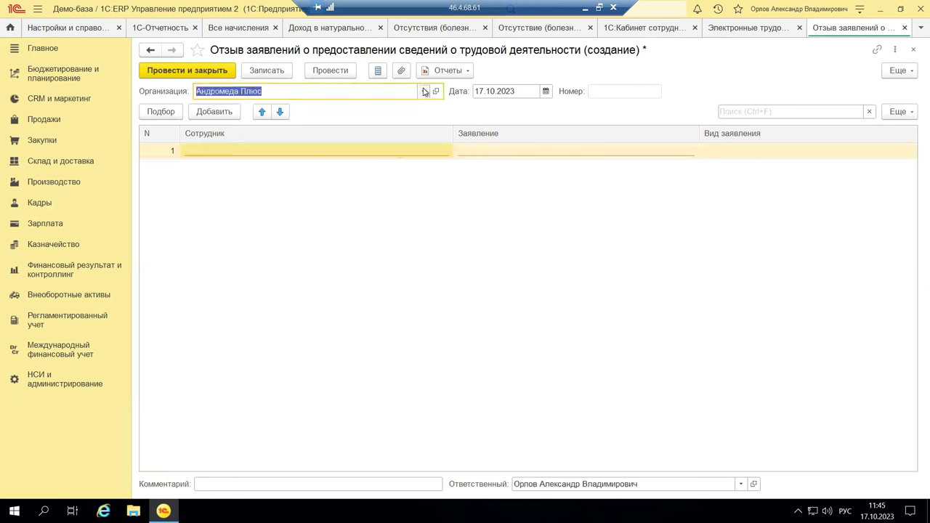
left_click(236, 157)
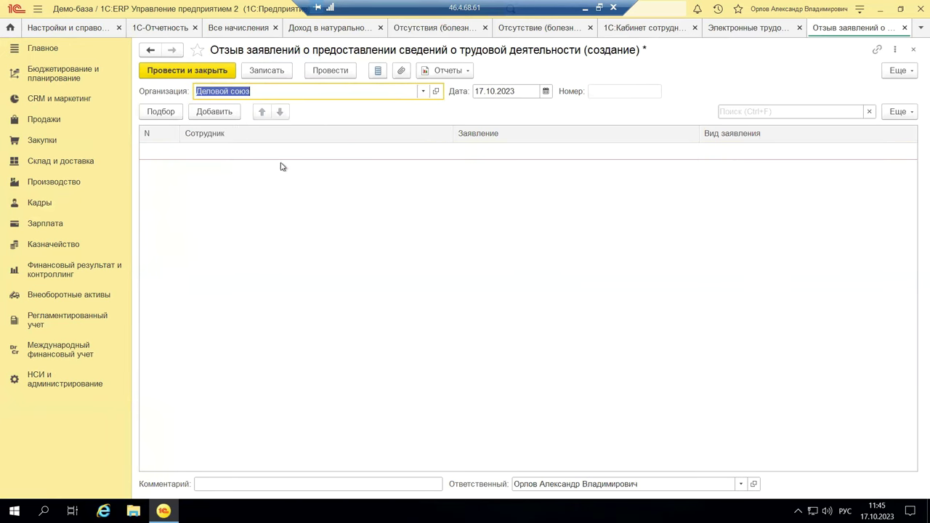
left_click(158, 112)
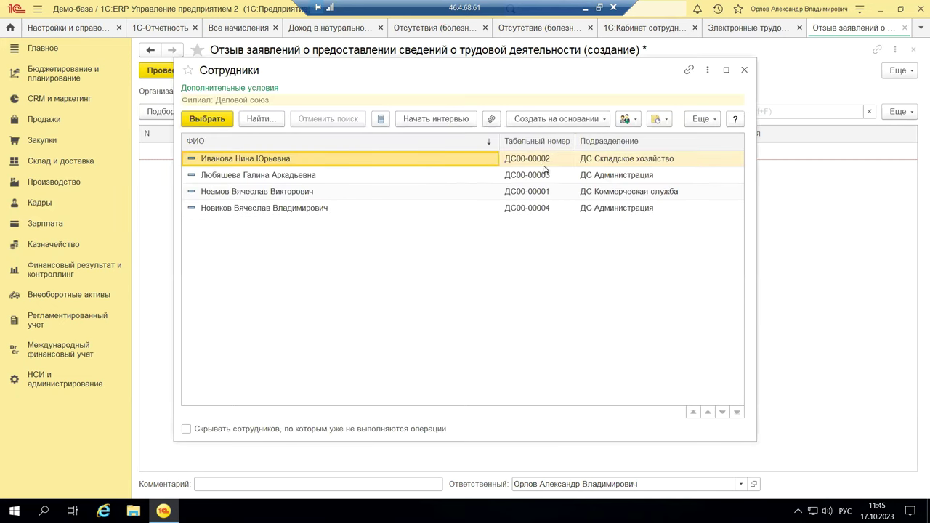
left_click(208, 122)
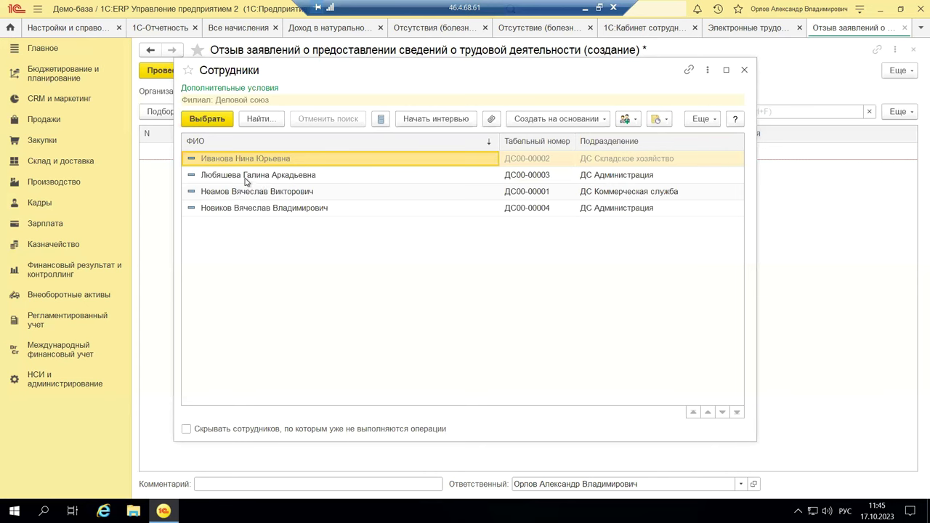
left_click(247, 178)
left_click(209, 121)
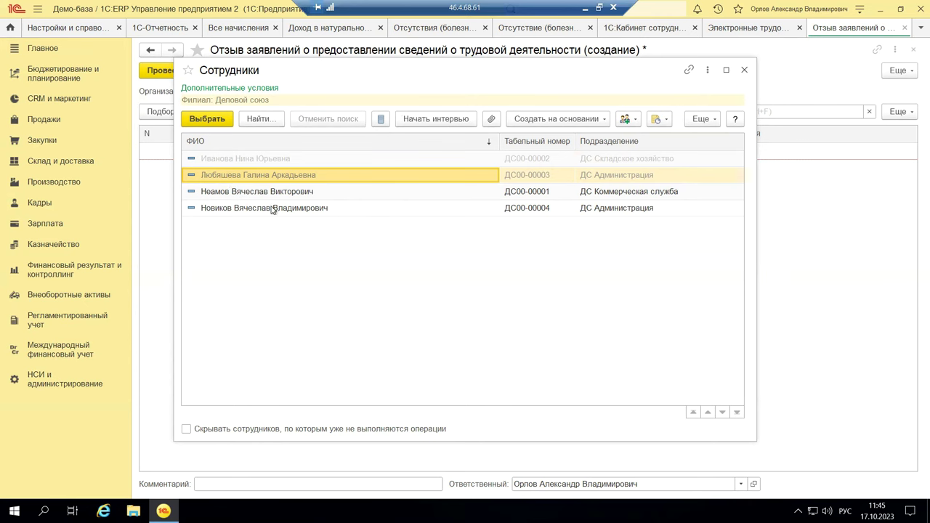
left_click(742, 71)
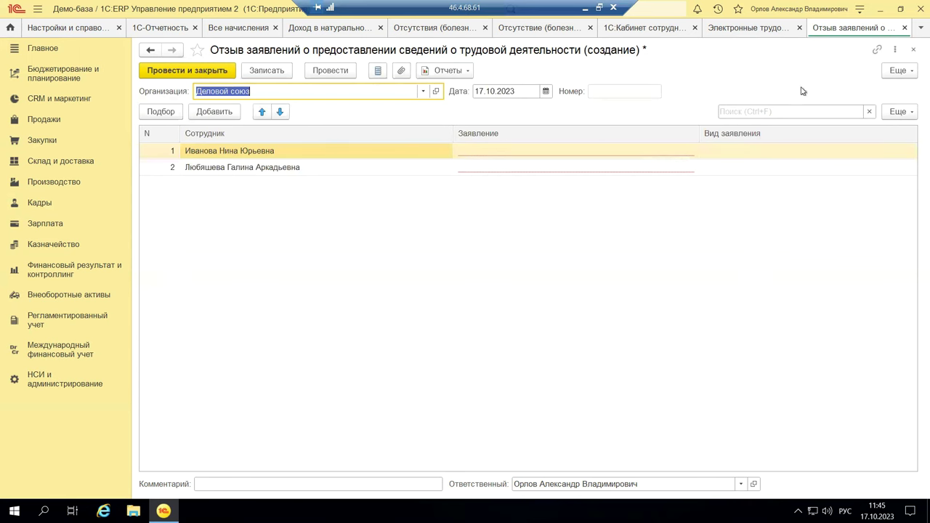
- Keep the withdrawal document open without saving and try to fill the Заявление field for both employees
left_click(914, 51)
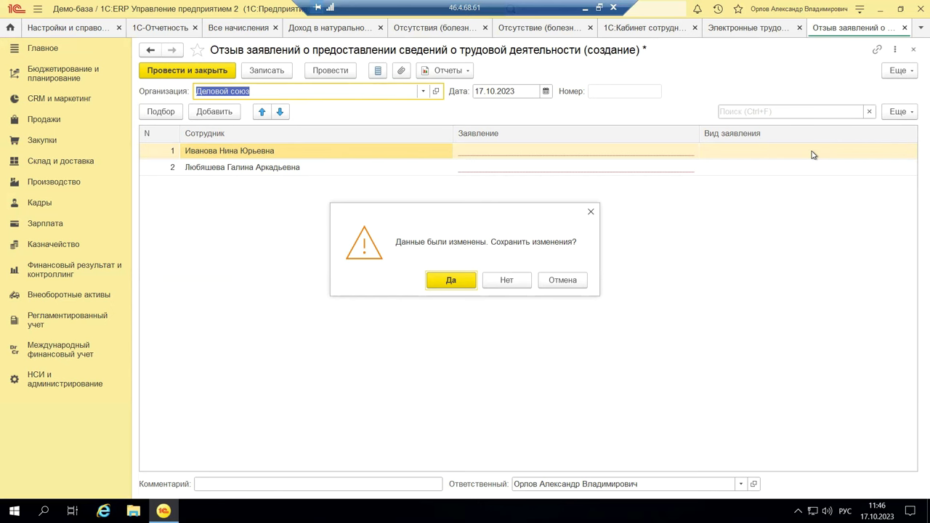
left_click(591, 214)
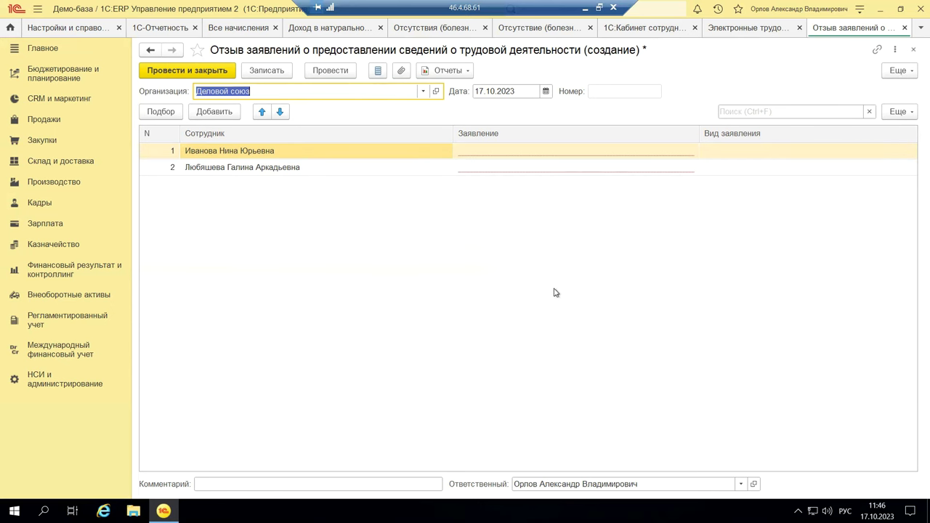
left_click(667, 157)
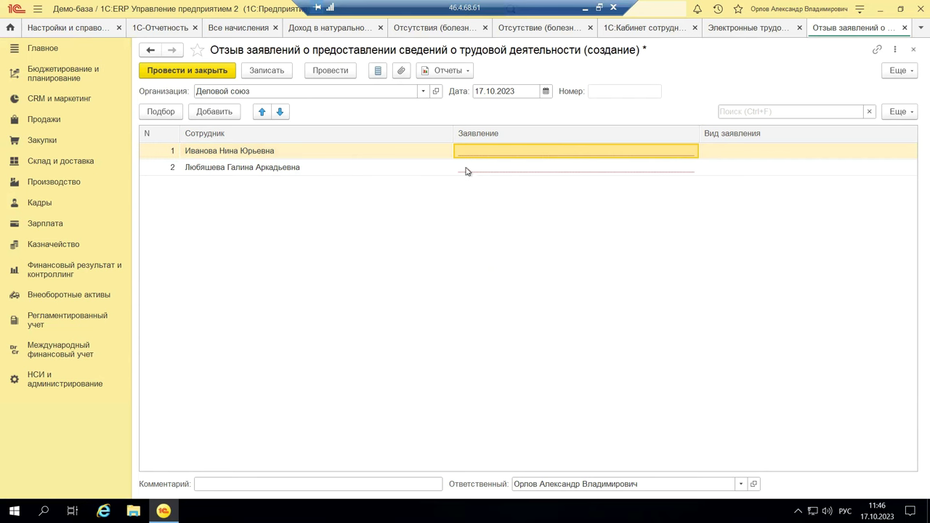
left_click(491, 170)
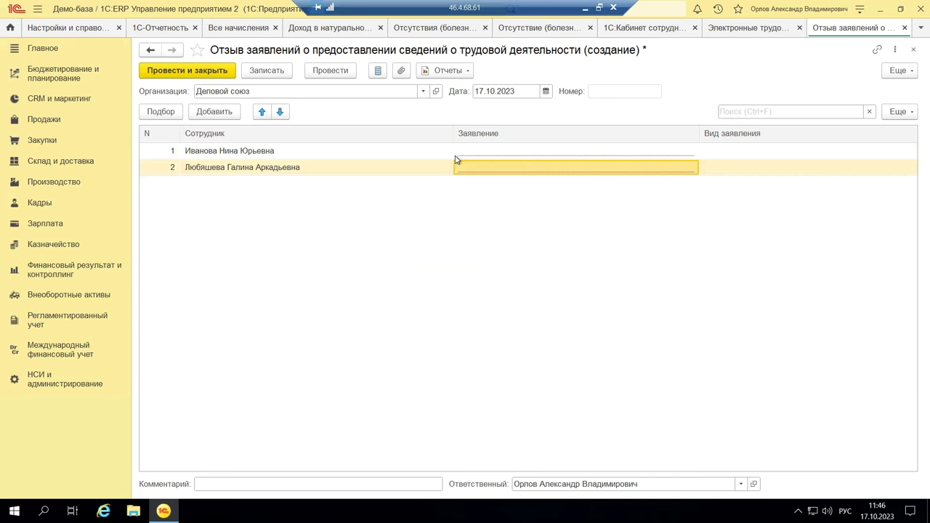
left_click(684, 155)
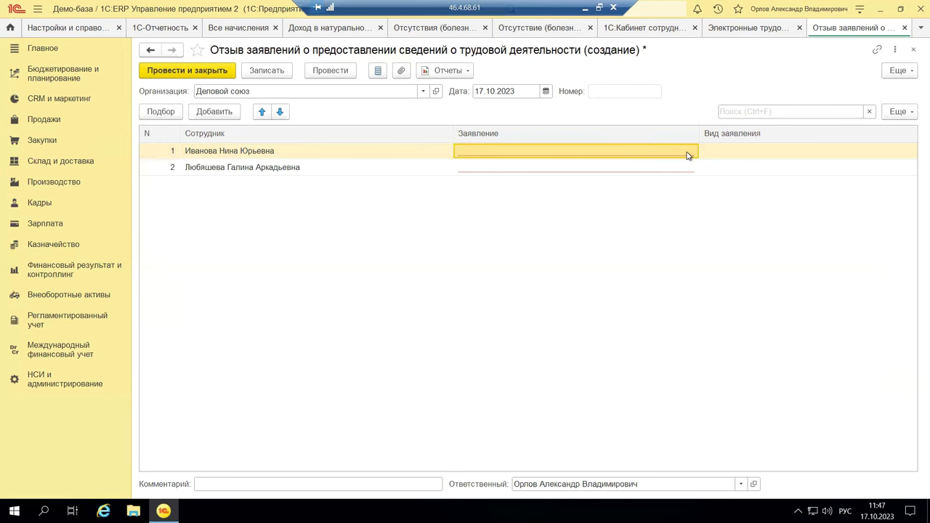
- Try to post the withdrawal document with the Заявление column unfilled, and close it without saving the changes
left_click(216, 72)
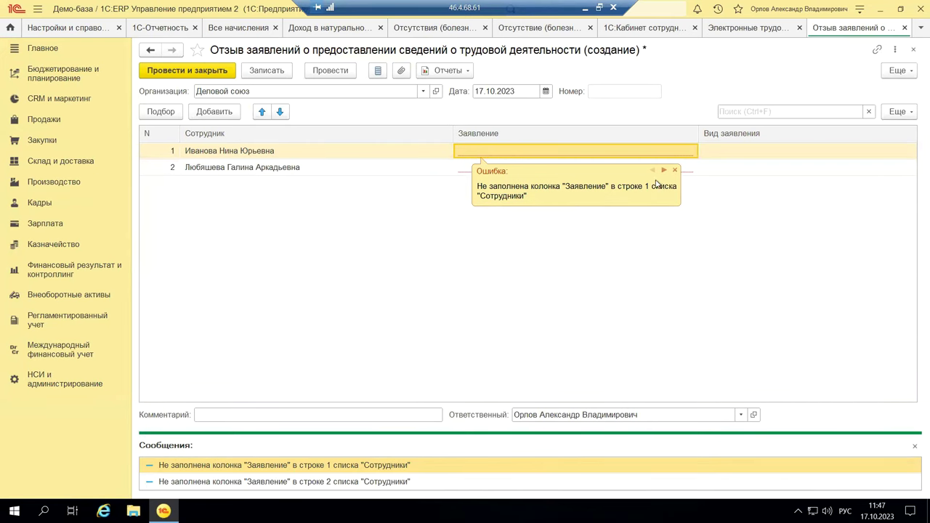
left_click(291, 469)
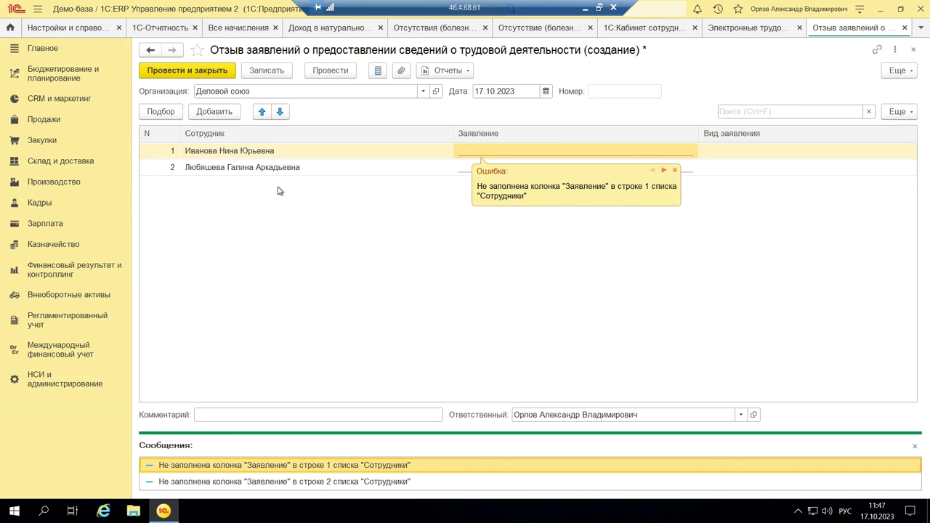
left_click(565, 151)
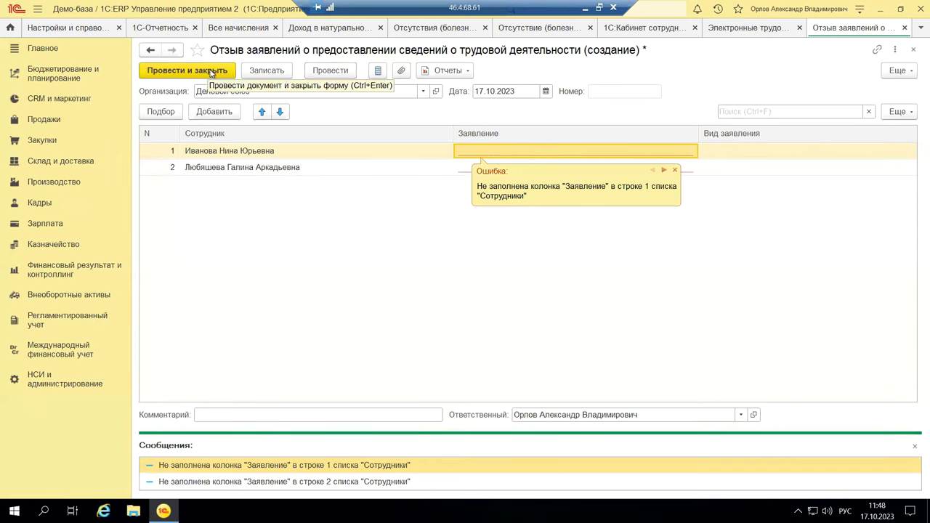
left_click(913, 50)
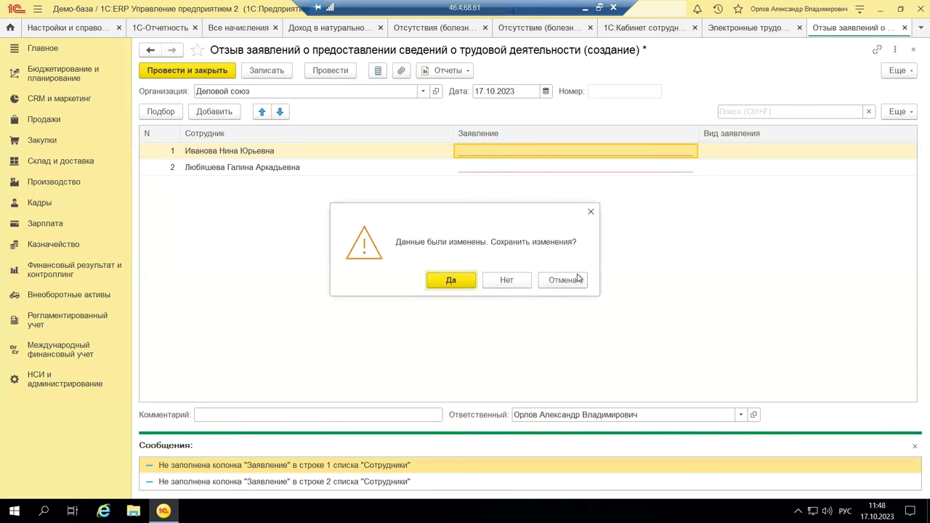
left_click(507, 280)
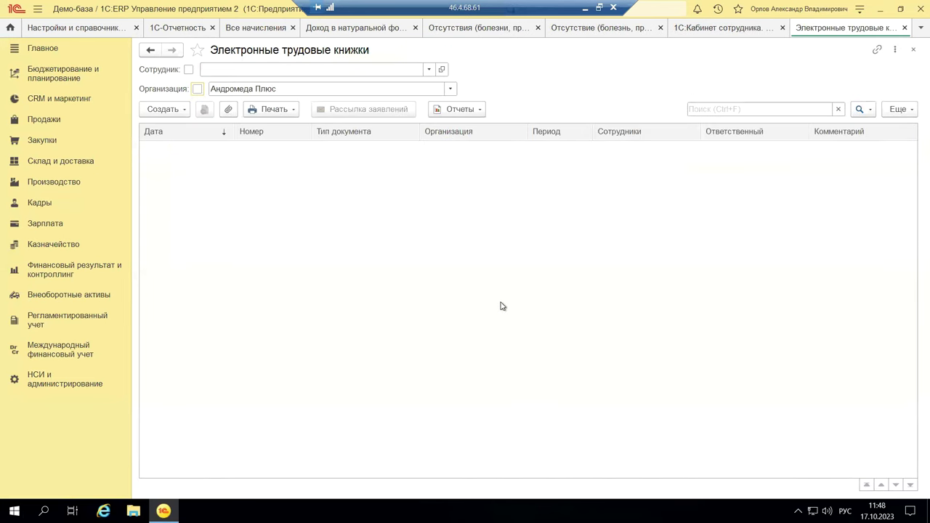
- Examine the commands of the Зарплата section and the reporting commands of the Регламентированный учет section
left_click(55, 232)
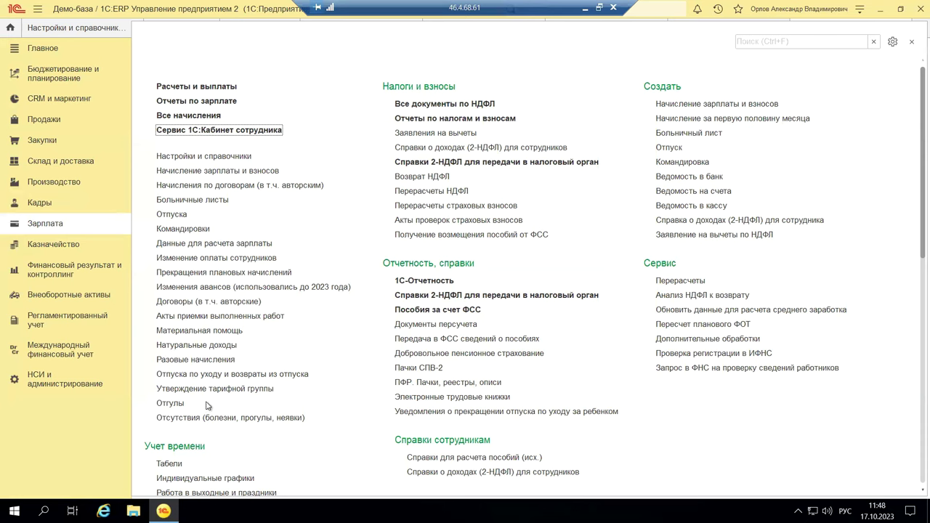
scroll(229, 408, "down", 1)
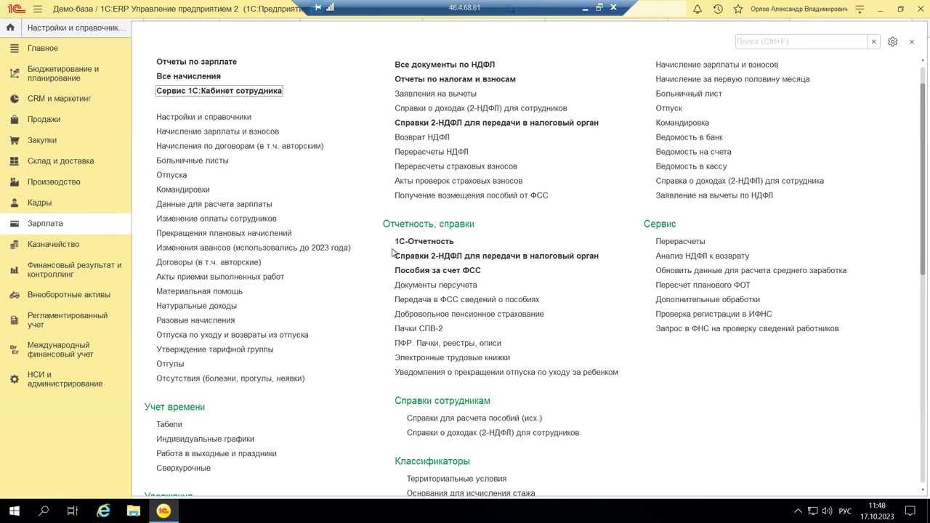
left_click_drag(34, 209, 52, 266)
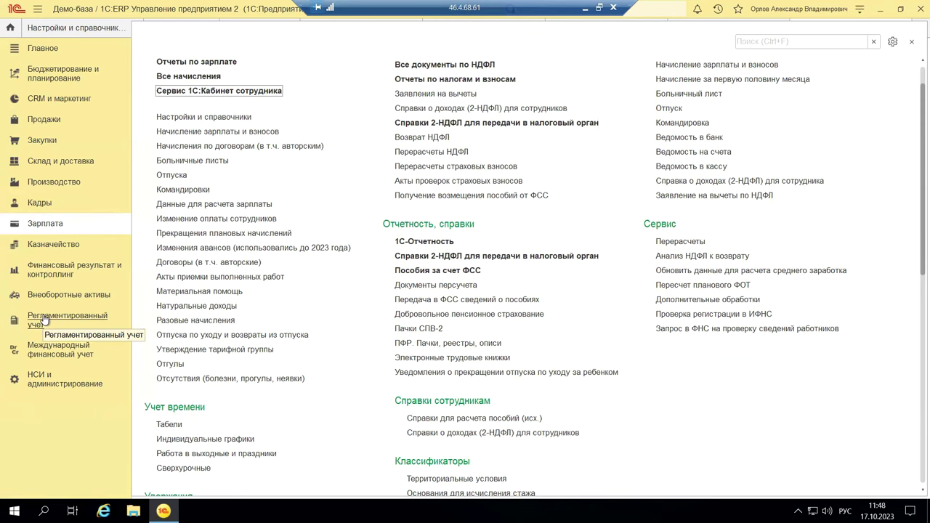
left_click(44, 320)
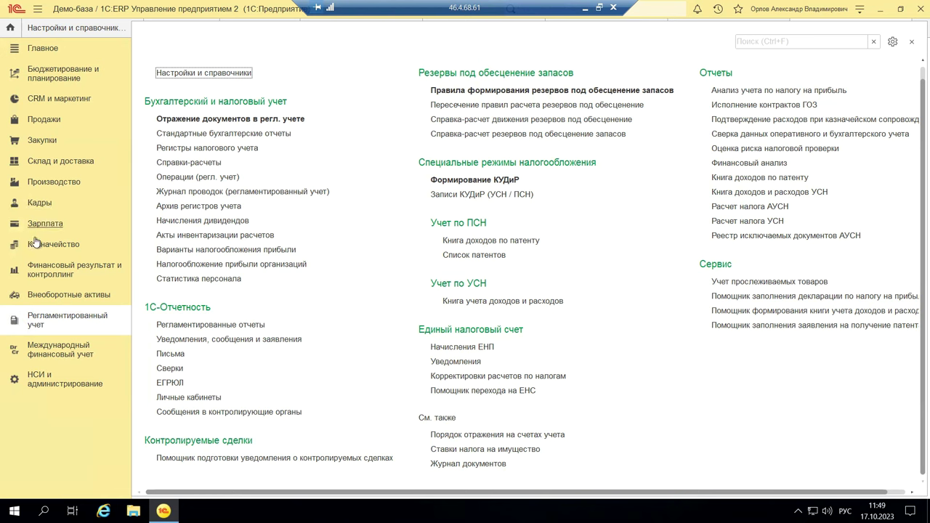
left_click(45, 332)
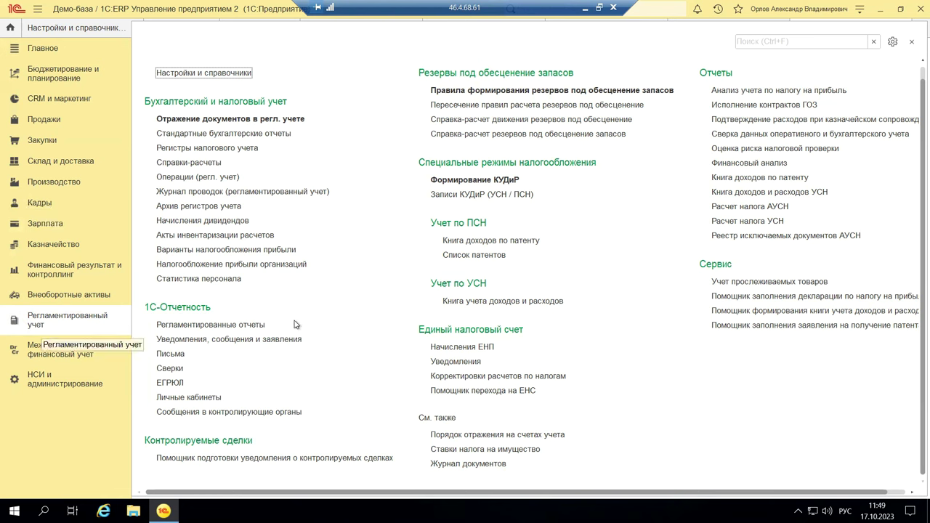